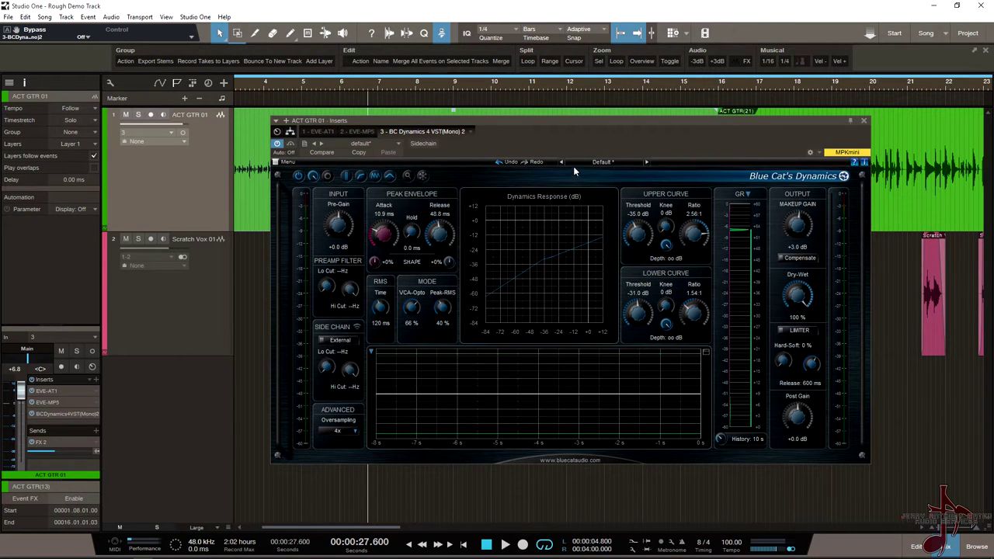
Load the Default preset in Blue Cat's Dynamics on ACT GTR 01 and enable the plug-in's history display
click(574, 162)
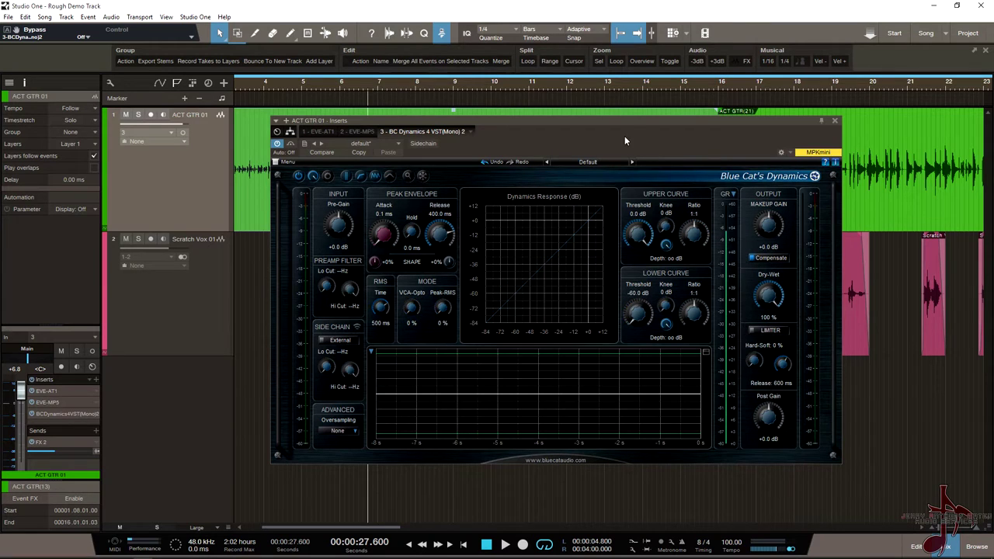
drag(622, 120, 579, 129)
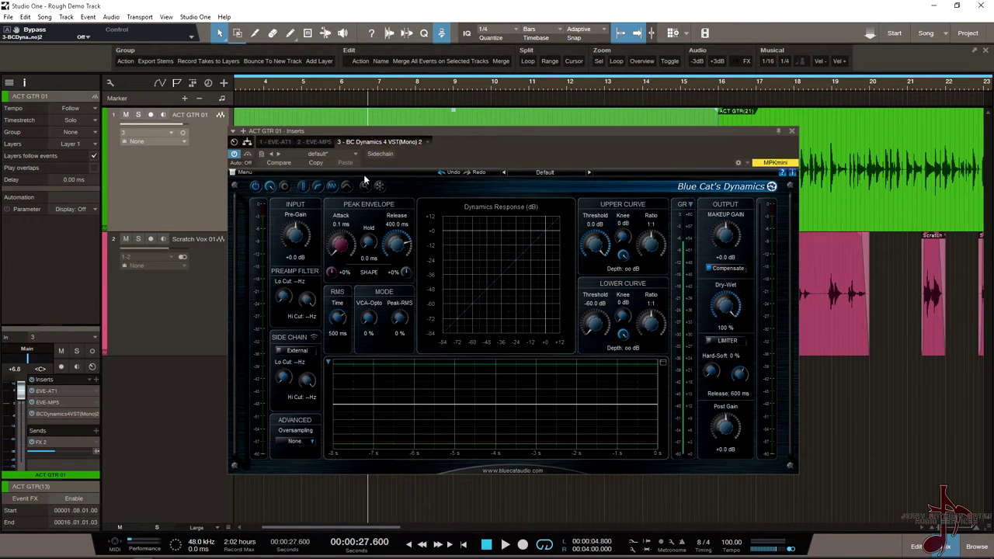
click(348, 191)
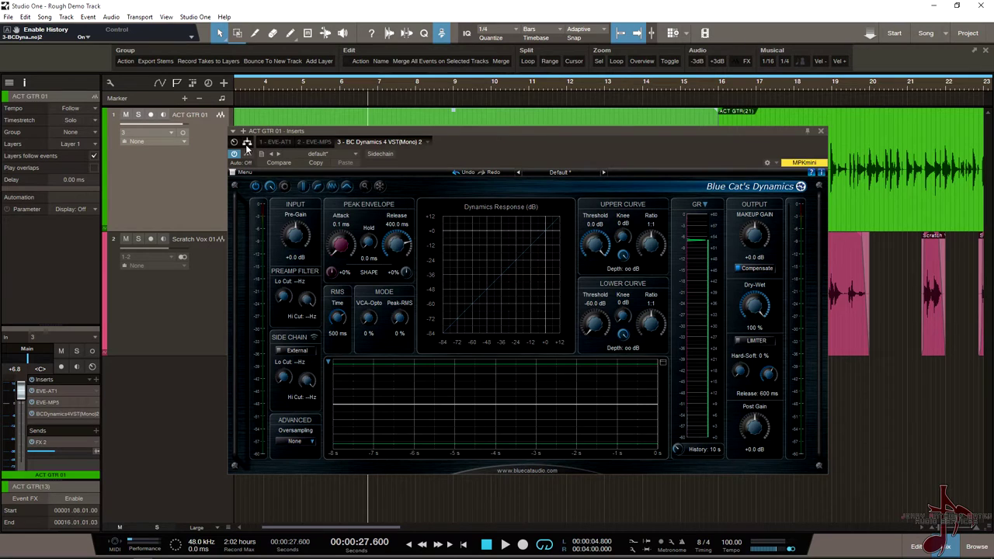
drag(576, 139, 620, 145)
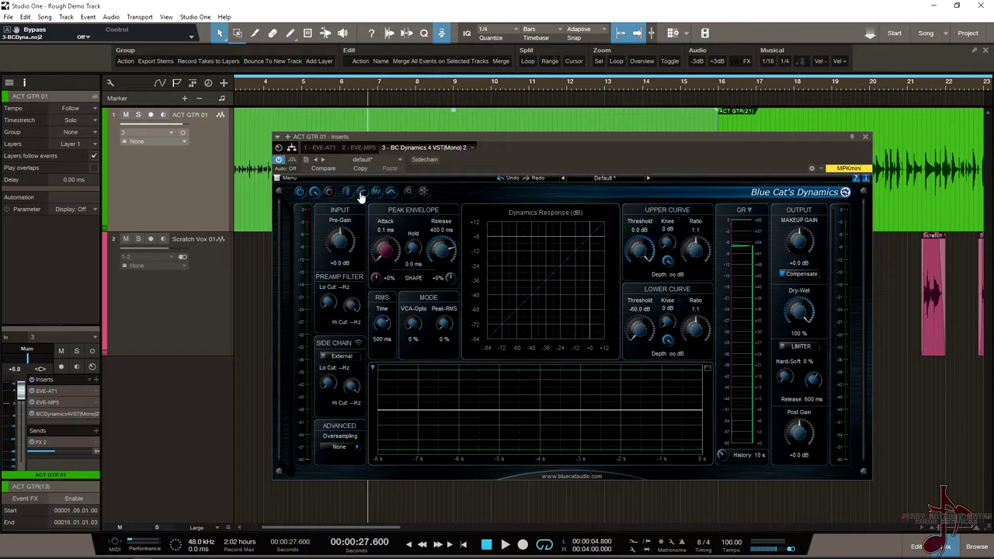
Toggle the dynamics response and waveform displays and return each to its initial state
click(361, 192)
click(361, 193)
click(377, 194)
click(377, 194)
Zoom the plug-in's level displays and play short passages to compare the display before and after
key(space)
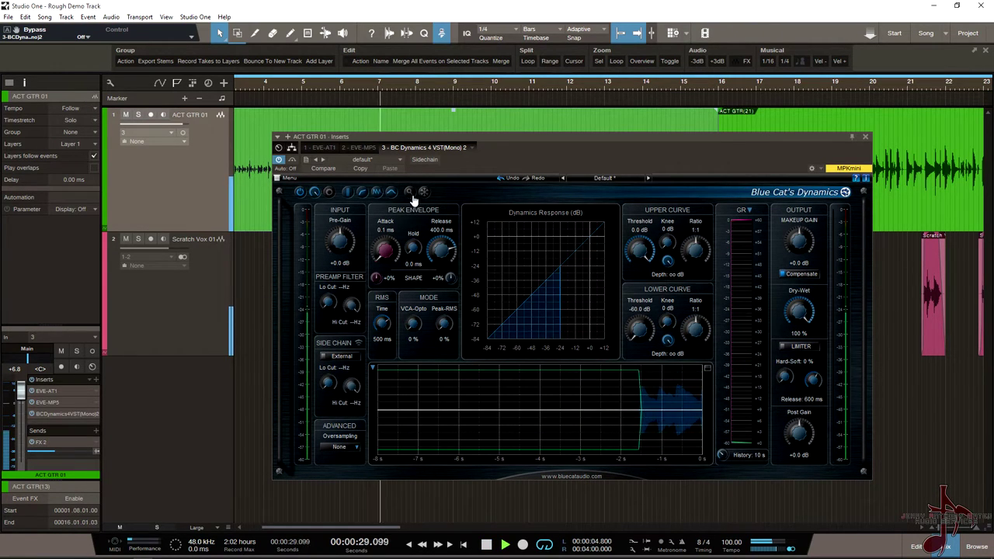
key(space)
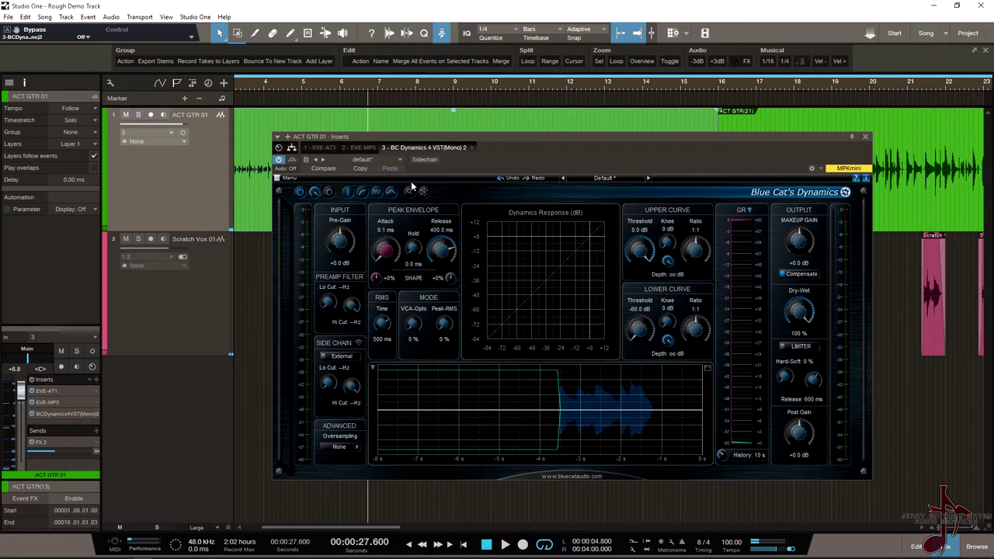
click(421, 195)
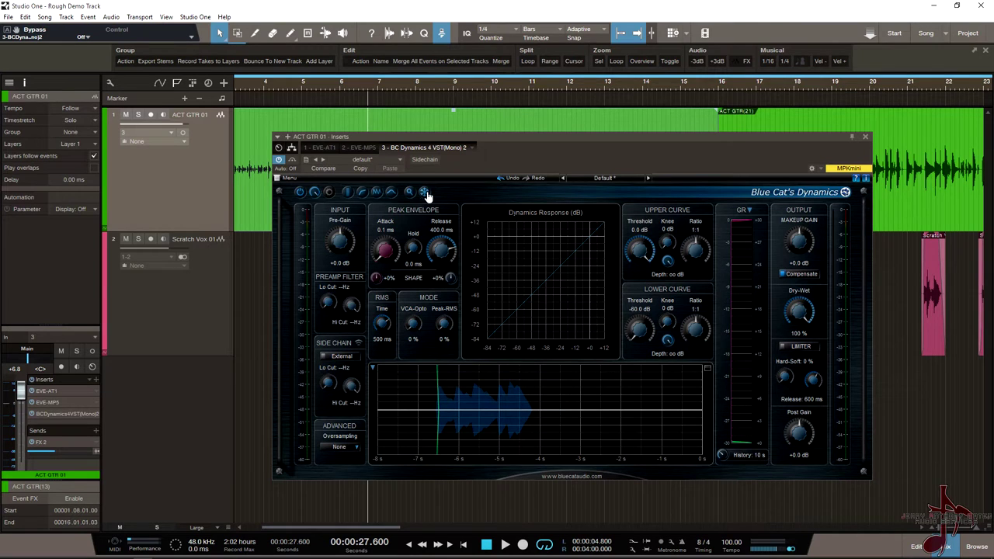
key(space)
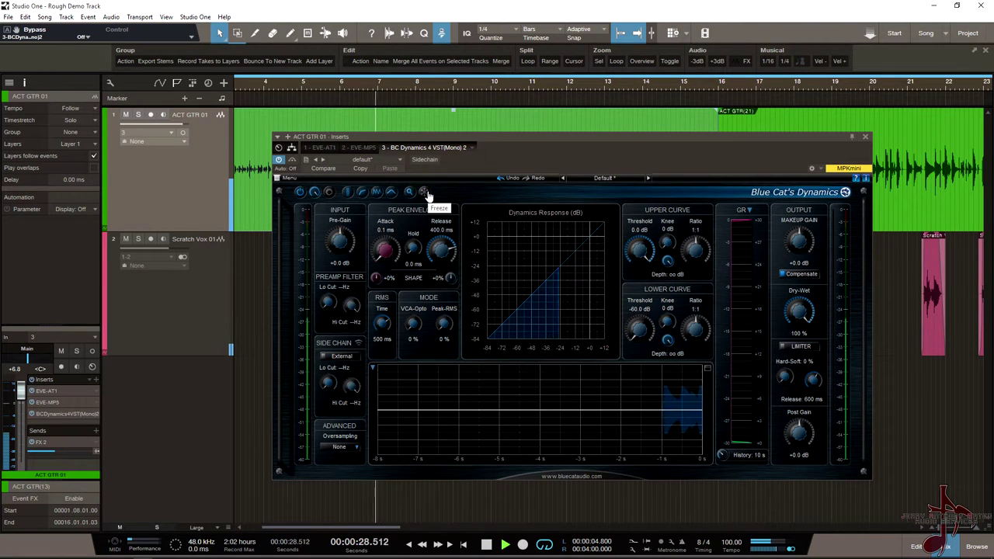
key(space)
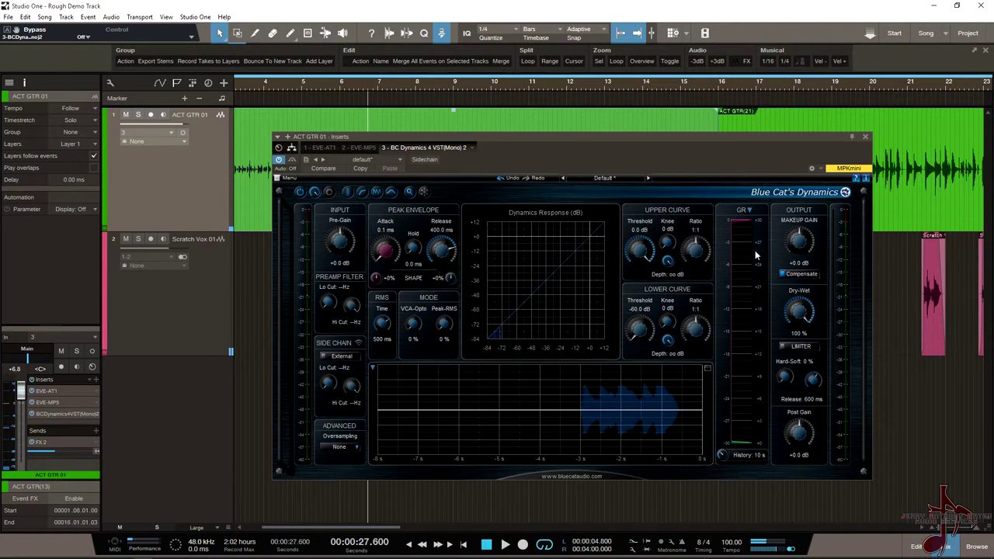
Try an upper curve ratio of 1.19:1 and a threshold of -52.0 dB during playback, freezing the display before stopping
scroll(685, 253, up, 2)
scroll(640, 249, down, 5)
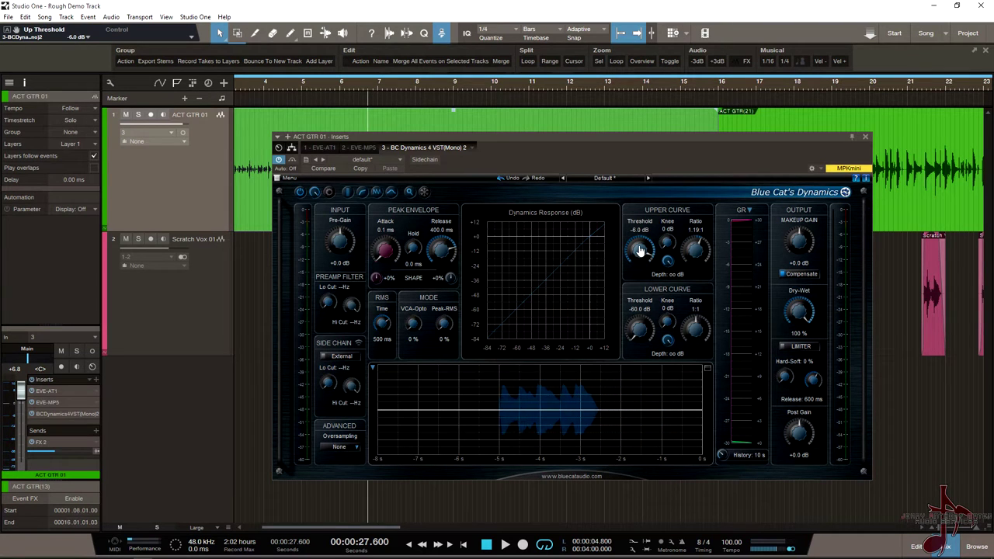
key(space)
scroll(639, 248, down, 15)
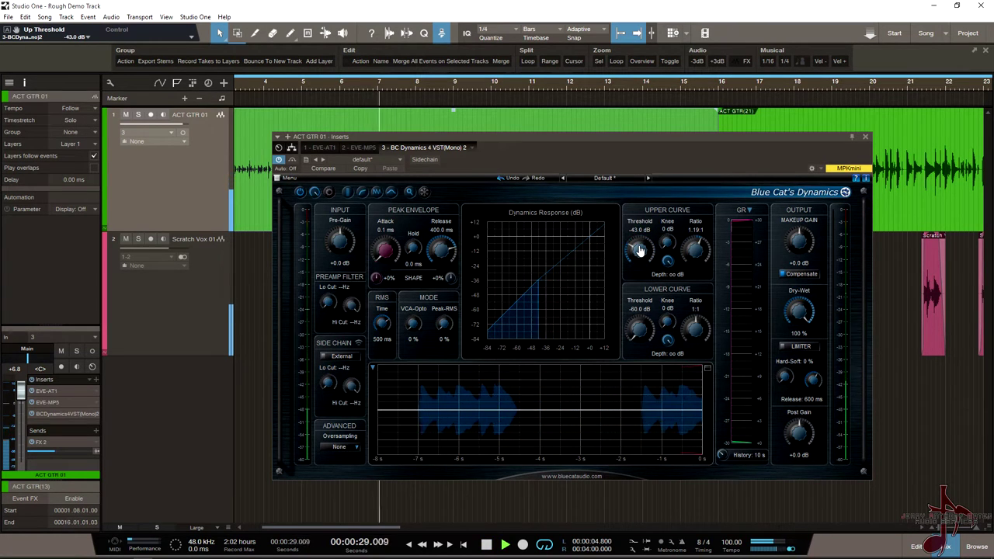
scroll(640, 249, down, 2)
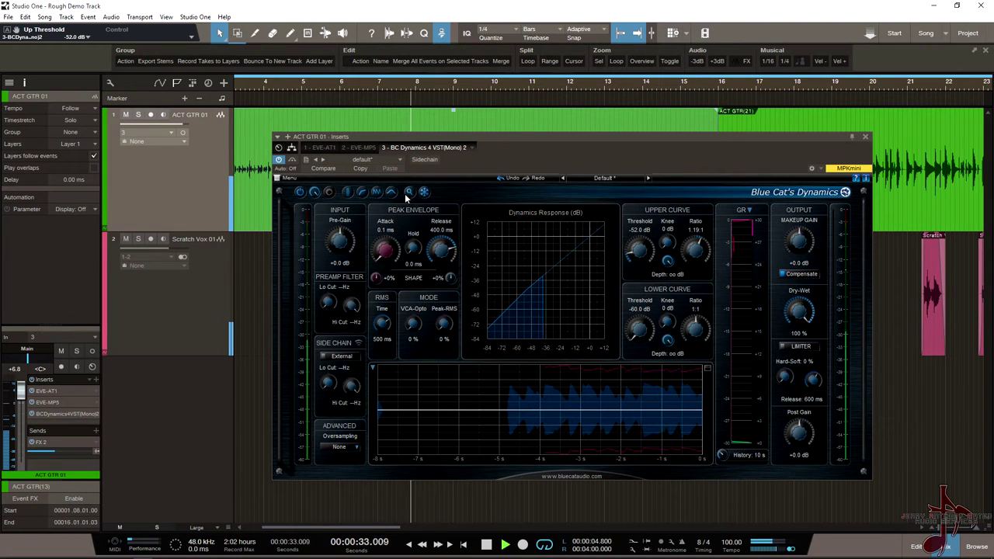
key(space)
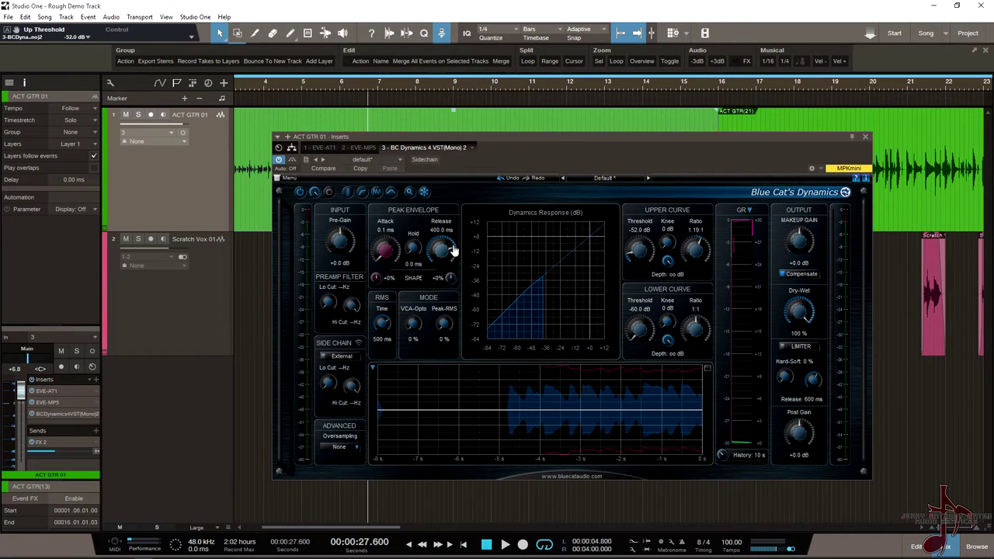
Unfreeze the display and reset the upper curve's ratio to 1:1, its threshold to 0.0 dB and the attack to 0.0 ms
click(424, 192)
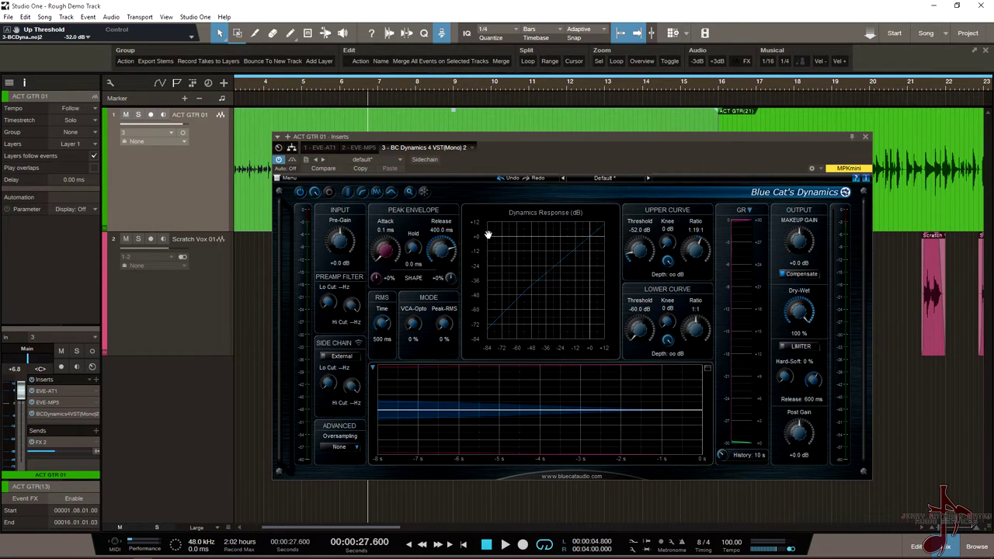
double_click(694, 253)
double_click(638, 252)
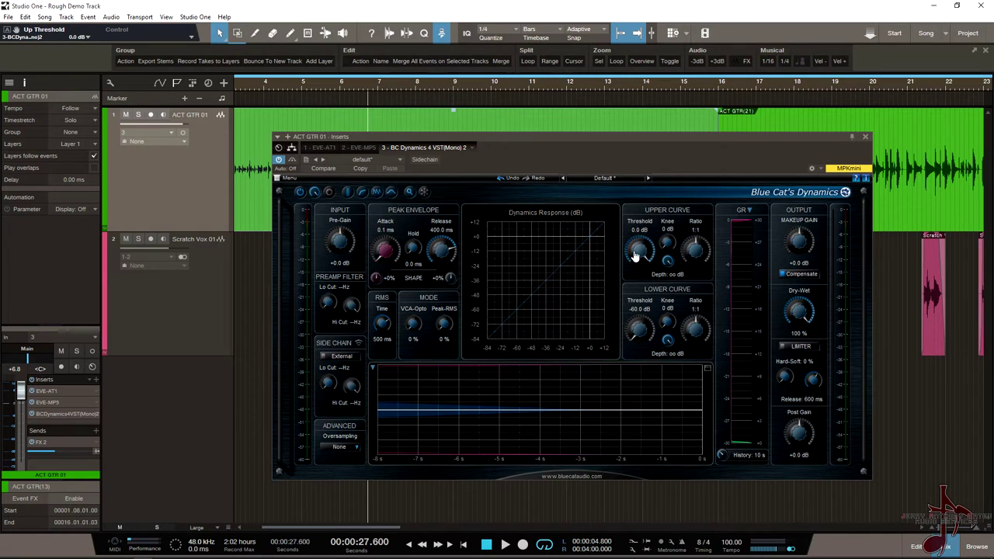
double_click(382, 250)
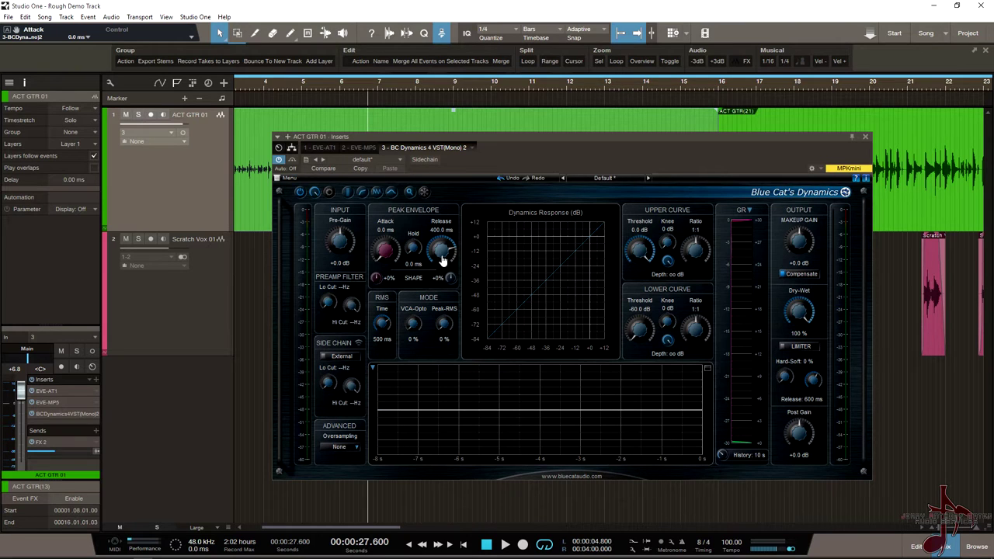
Try a +20.0 dB pre-gain and the preamp filter's low and high cuts, and reset them all
drag(342, 247, 385, 82)
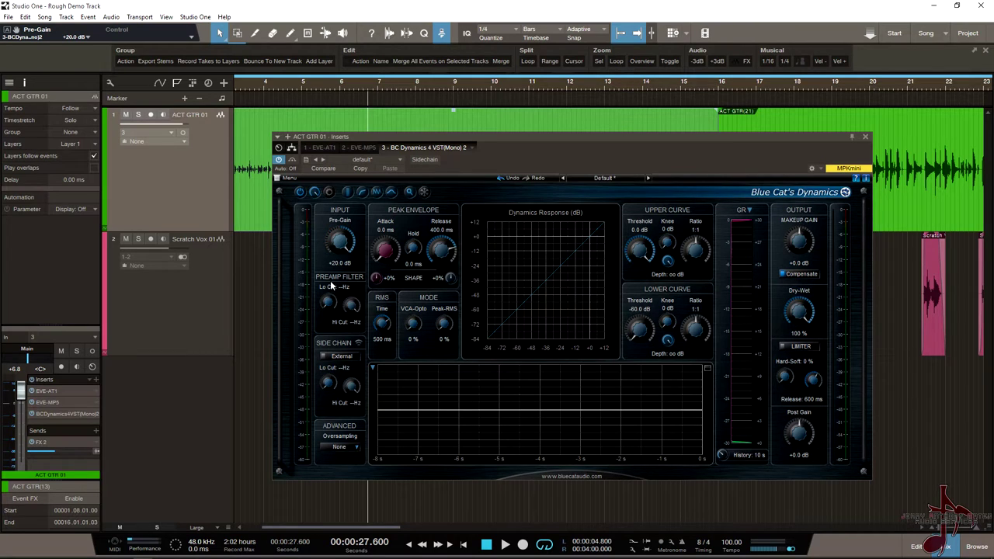
double_click(342, 243)
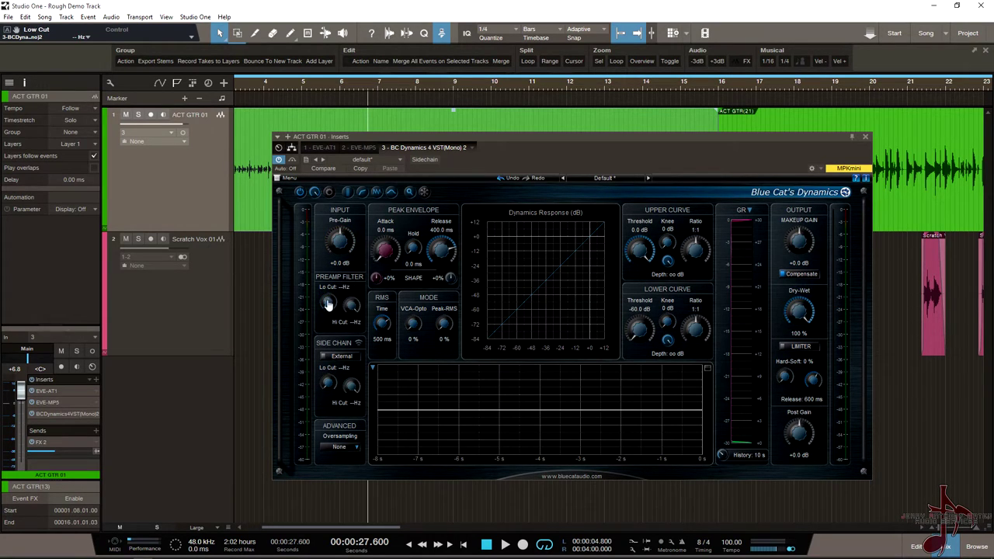
drag(328, 305, 352, 224)
drag(334, 305, 323, 402)
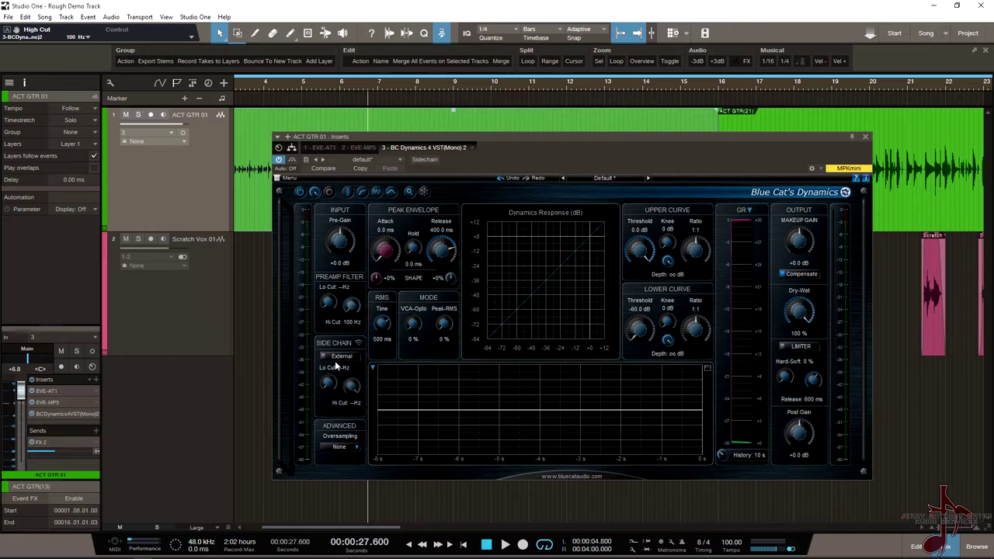
double_click(353, 306)
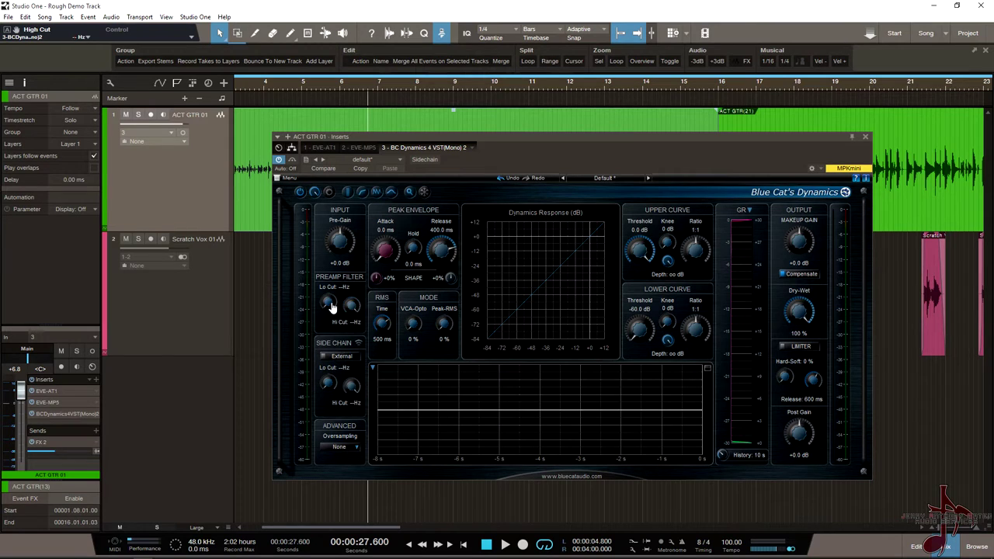
Audition the side chain during playback, test its low cut, high cut and external input, and switch side-chain listening off again
click(359, 344)
drag(327, 380, 333, 352)
click(352, 388)
drag(353, 396, 361, 354)
key(space)
key(space)
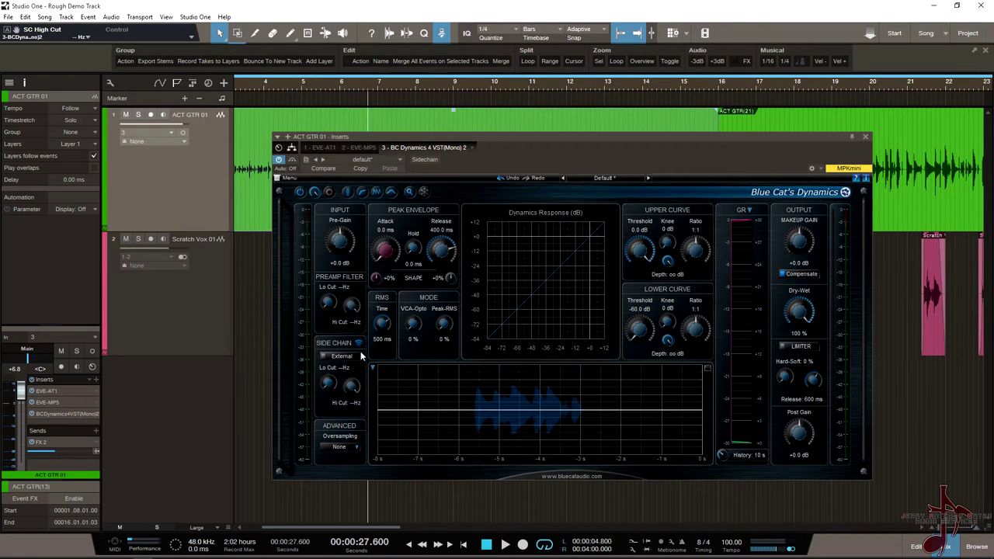
click(354, 360)
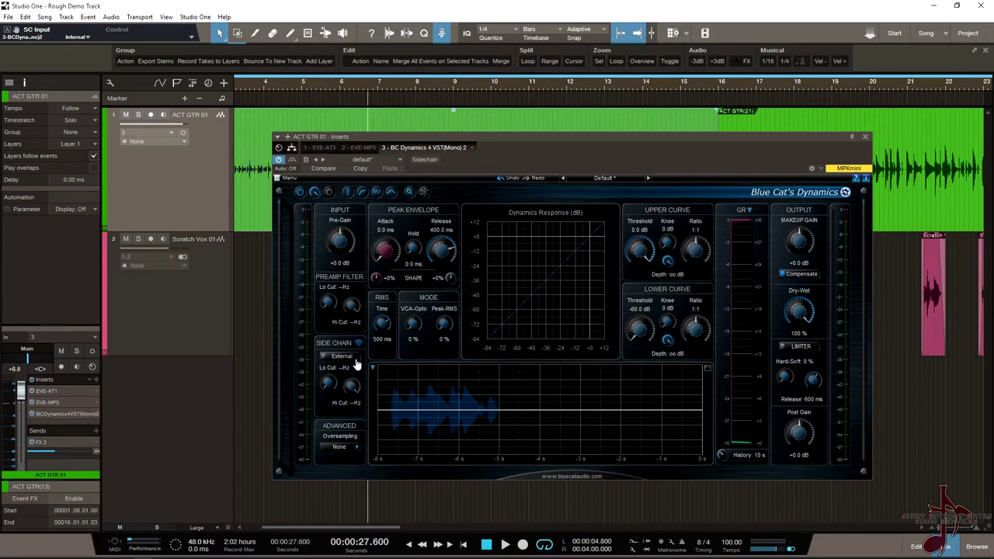
click(354, 360)
click(359, 344)
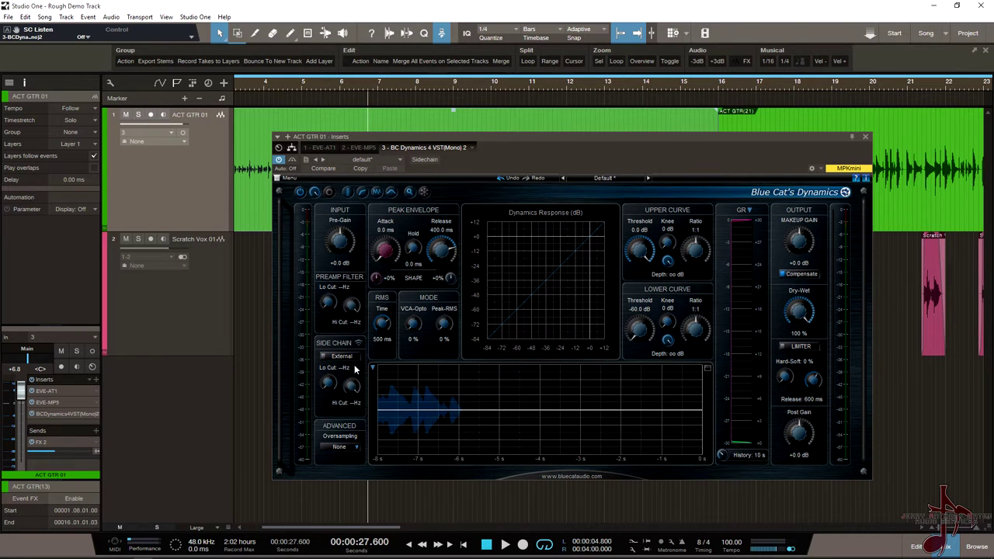
Set the plug-in's oversampling to 4x
click(330, 448)
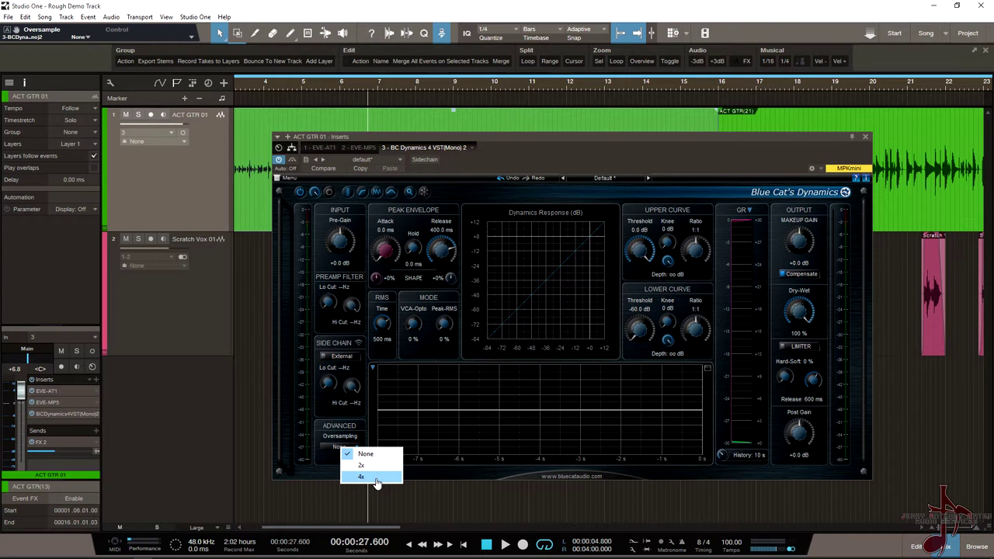
click(377, 477)
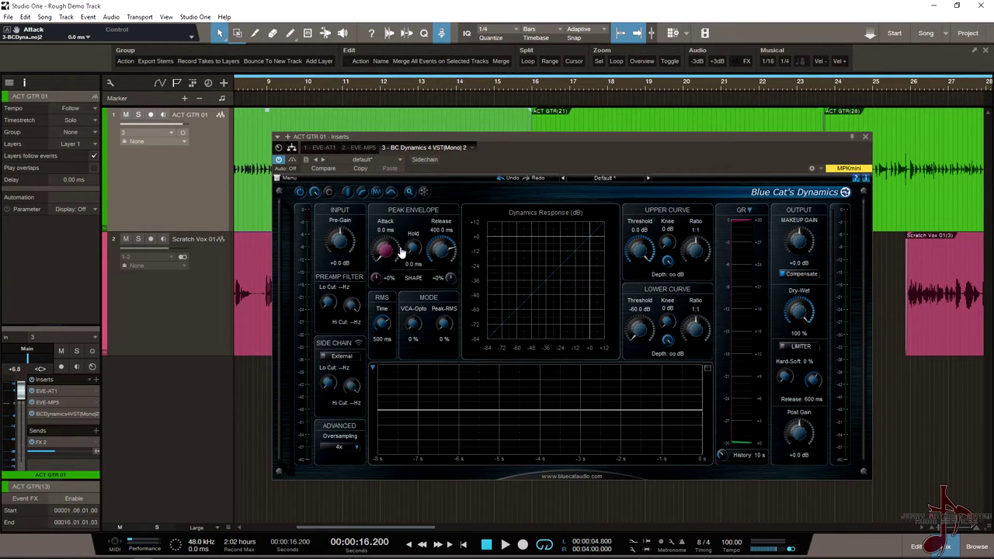
Try altering the peak envelope timing and undo it, and sweep the RMS time down to 1.0 ms before resetting it to 500 ms
drag(441, 255, 383, 228)
key(ctrl+z)
drag(381, 326, 402, 250)
drag(390, 323, 357, 425)
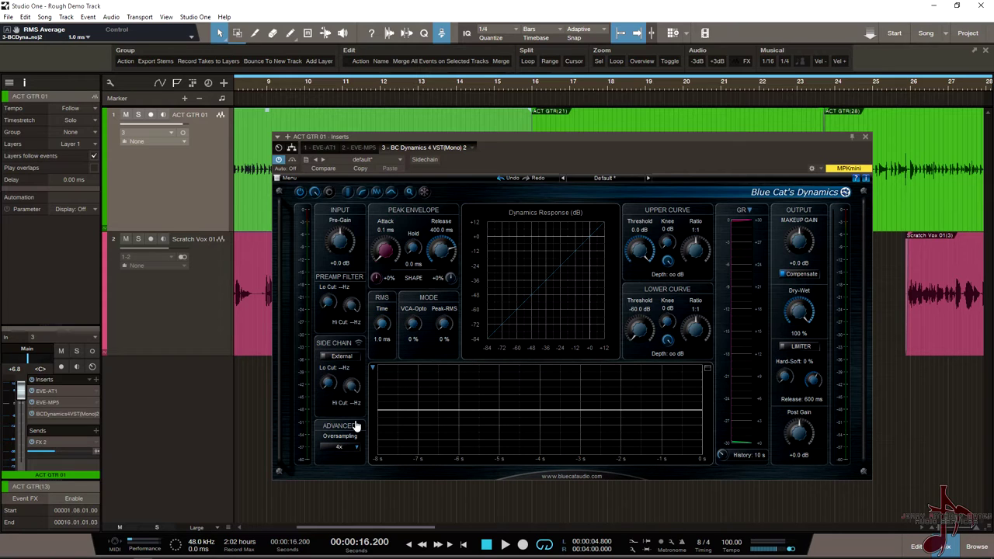
double_click(382, 329)
Sweep the VCA-Opto and Peak-RMS mode controls and return both to 0 %
double_click(412, 324)
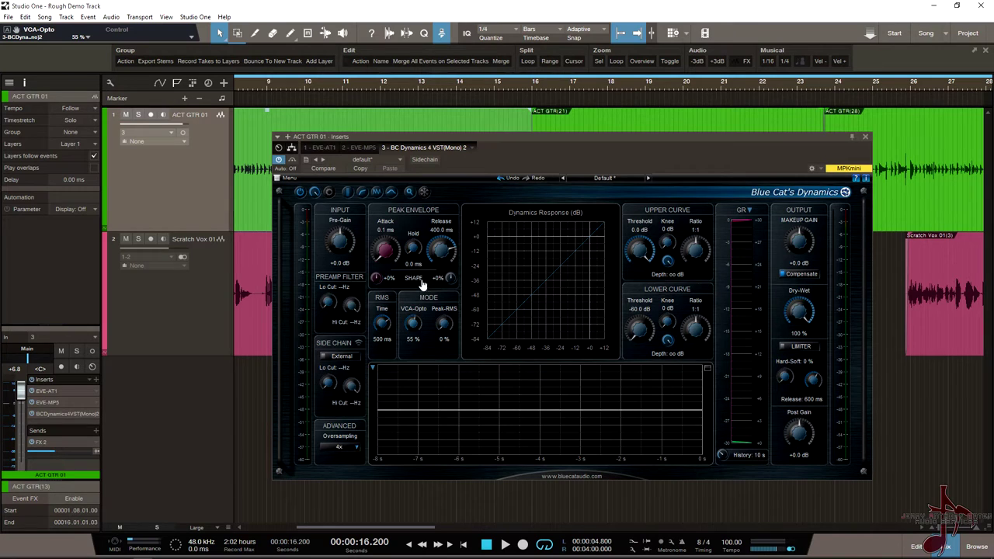
drag(426, 285, 396, 393)
drag(410, 329, 455, 157)
click(441, 330)
drag(447, 324, 437, 360)
Try an upper curve with ratio oo:1, threshold -20.0 dB, knee 25 dB and depth 17.0 dB, and reset all four controls
drag(709, 236, 707, 221)
drag(638, 247, 644, 332)
drag(660, 250, 655, 318)
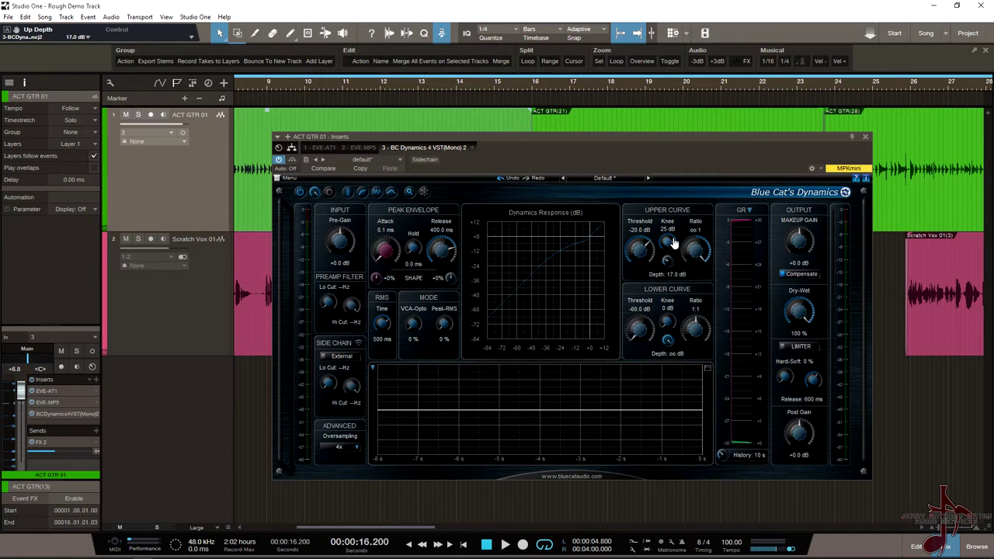
double_click(668, 263)
double_click(638, 248)
double_click(667, 242)
double_click(695, 249)
Try upper curve ratios of 1:2.00 and oo:1 at a -12.0 dB threshold, sweep the threshold to -60.0 dB, and reset both
drag(697, 257, 676, 310)
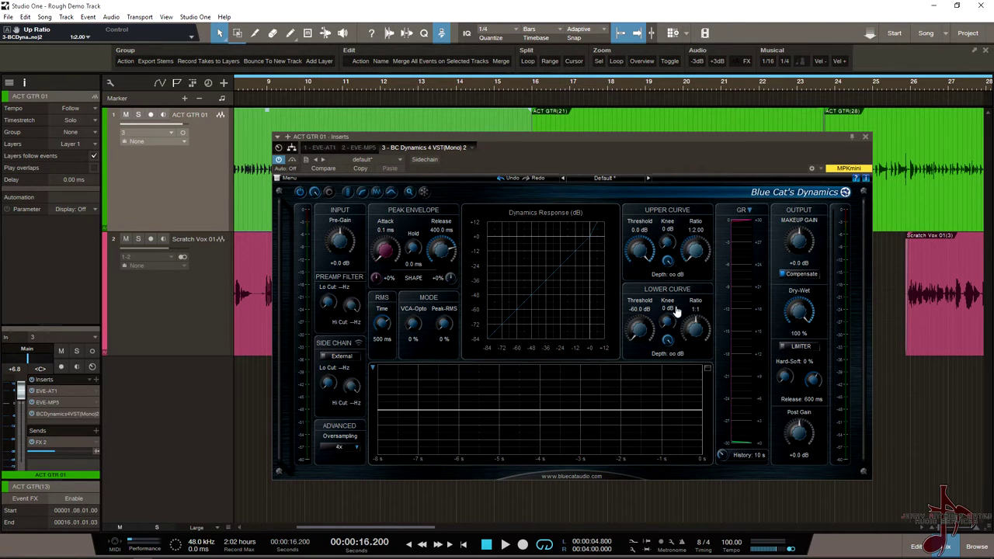
scroll(639, 248, down, 3)
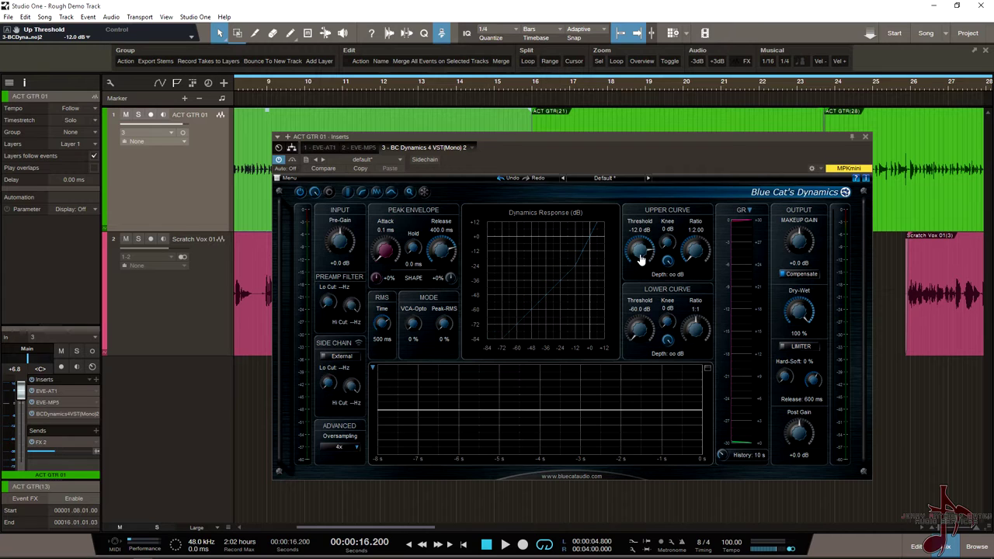
double_click(697, 258)
drag(695, 255, 704, 169)
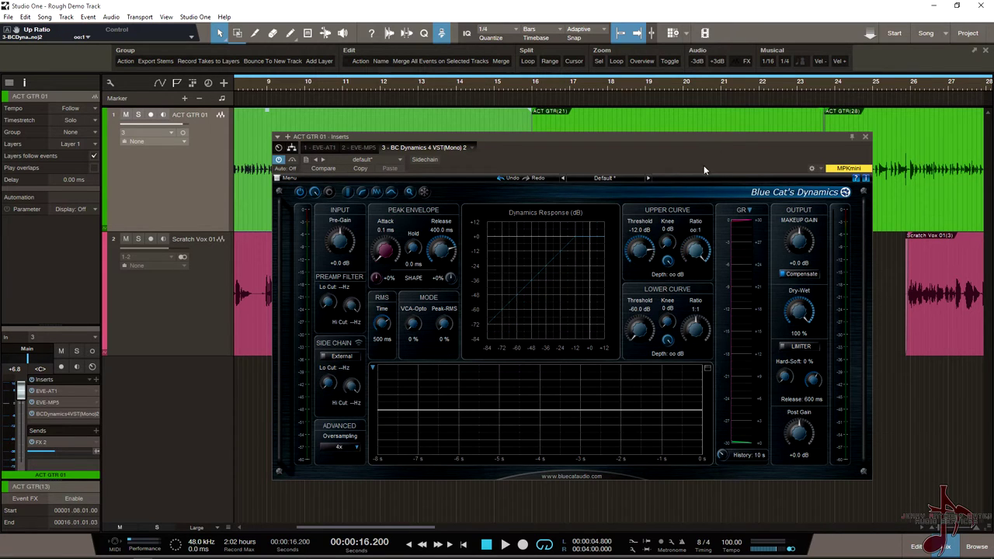
double_click(697, 250)
drag(649, 244, 669, 159)
drag(641, 267, 607, 393)
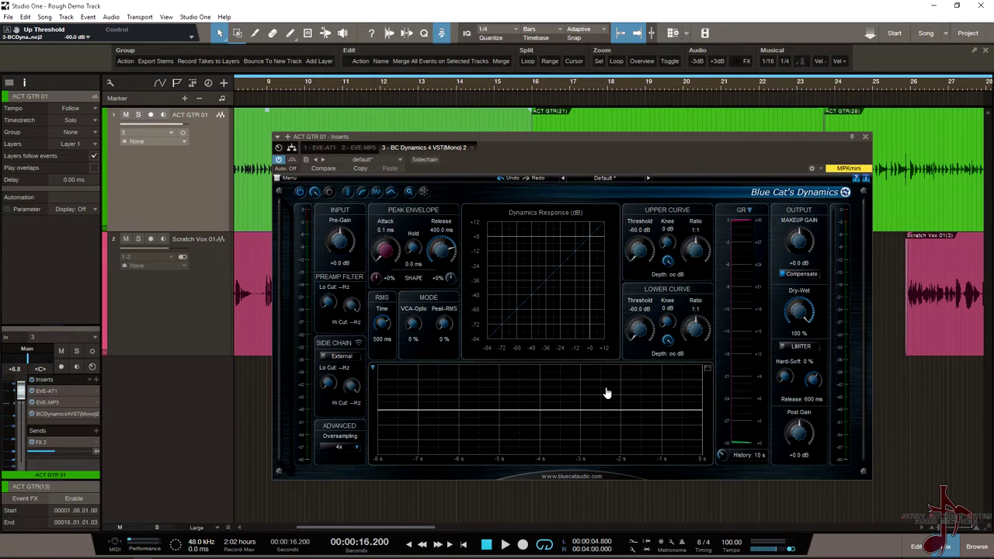
double_click(648, 250)
Try a lower curve threshold of -36.0 dB with a ratio of oo:1, and reset both controls
drag(650, 335, 643, 309)
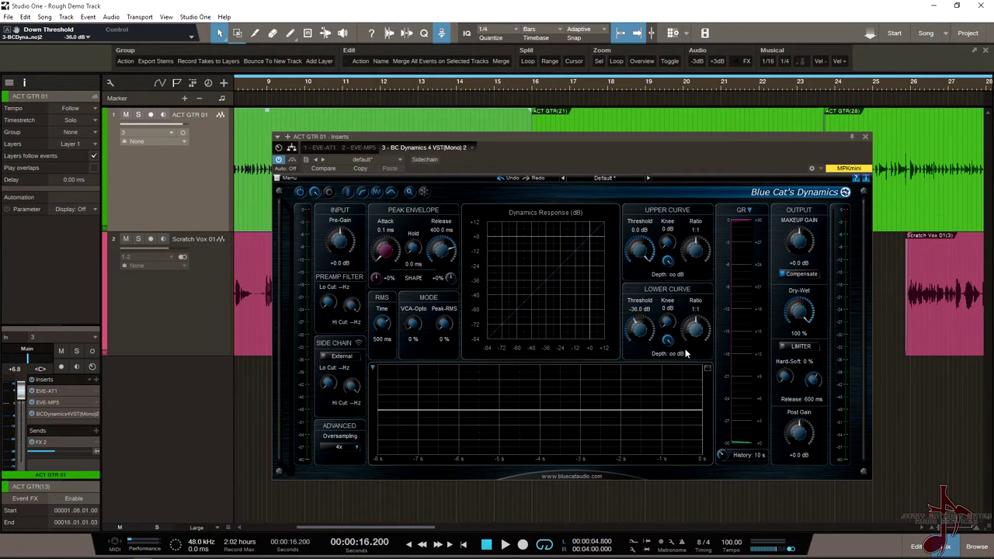
drag(693, 328, 654, 455)
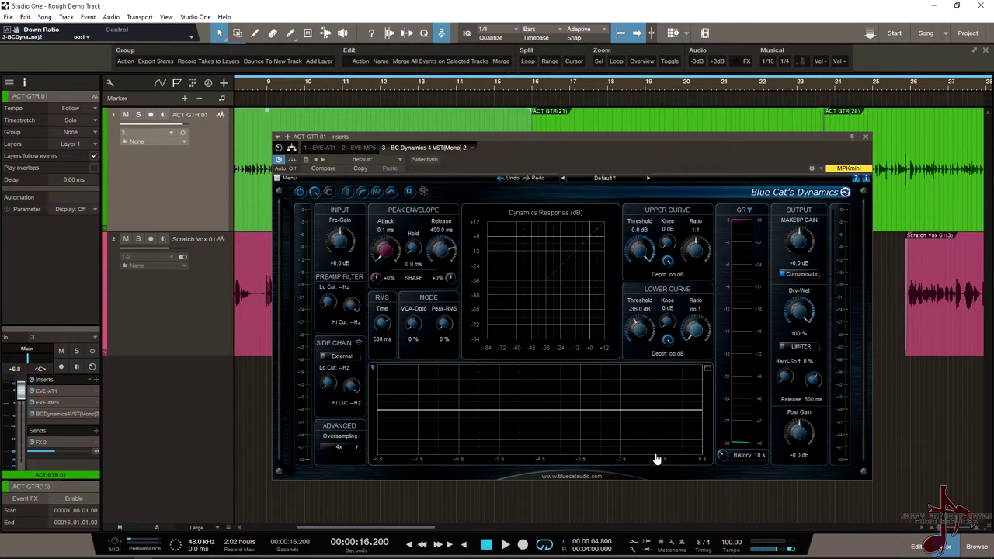
double_click(703, 334)
double_click(640, 334)
Try varying the lower curve's threshold, ratio, knee and depth, return them to defaults, and reset the gain reduction history
drag(652, 332, 655, 305)
drag(697, 329, 715, 288)
drag(665, 326, 675, 396)
double_click(668, 324)
double_click(694, 328)
double_click(639, 333)
double_click(665, 324)
drag(669, 343, 674, 315)
click(743, 241)
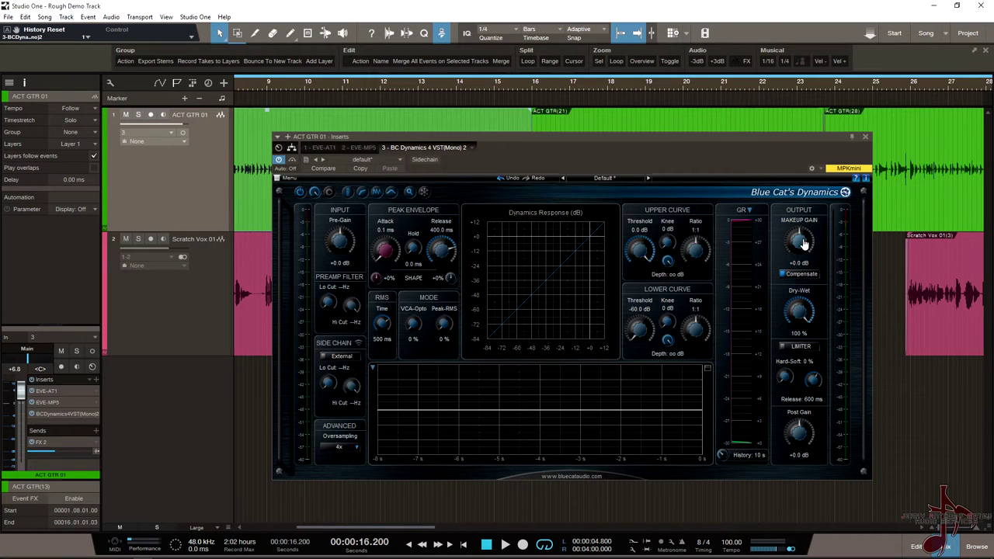
Turn off automatic gain compensation, try a makeup gain of +60.0 dB and reset it, and vary the dry-wet mix back to 100 %
click(801, 275)
drag(801, 240, 825, 169)
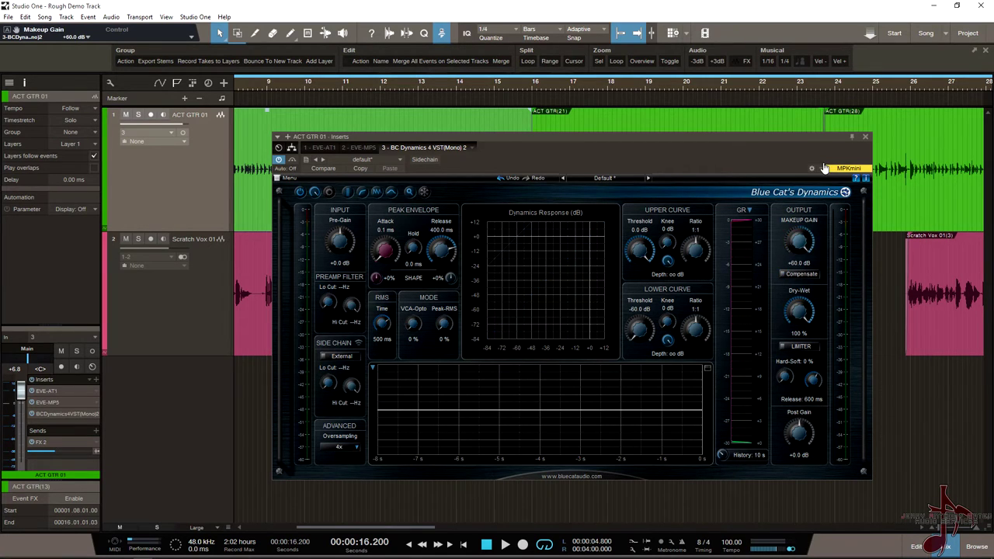
double_click(801, 247)
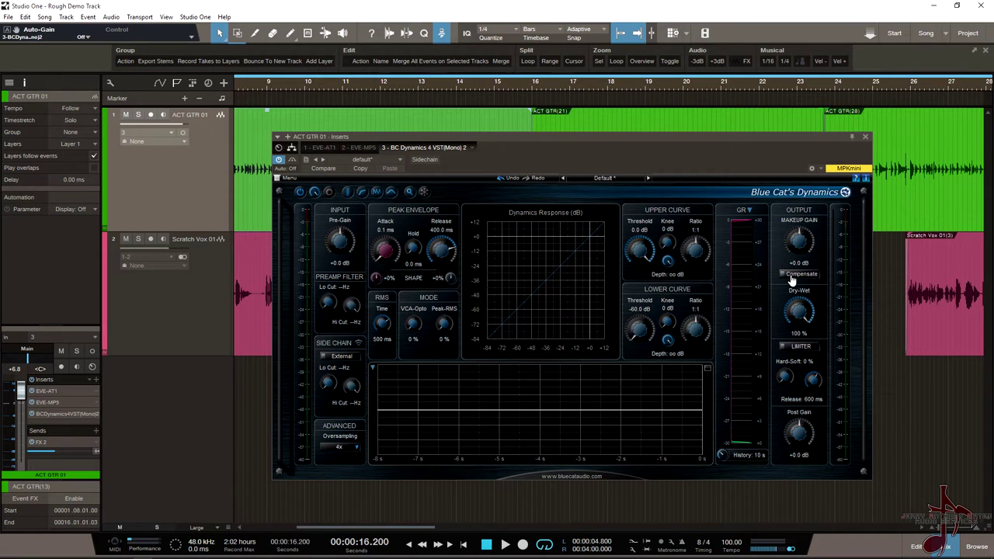
drag(818, 318, 799, 242)
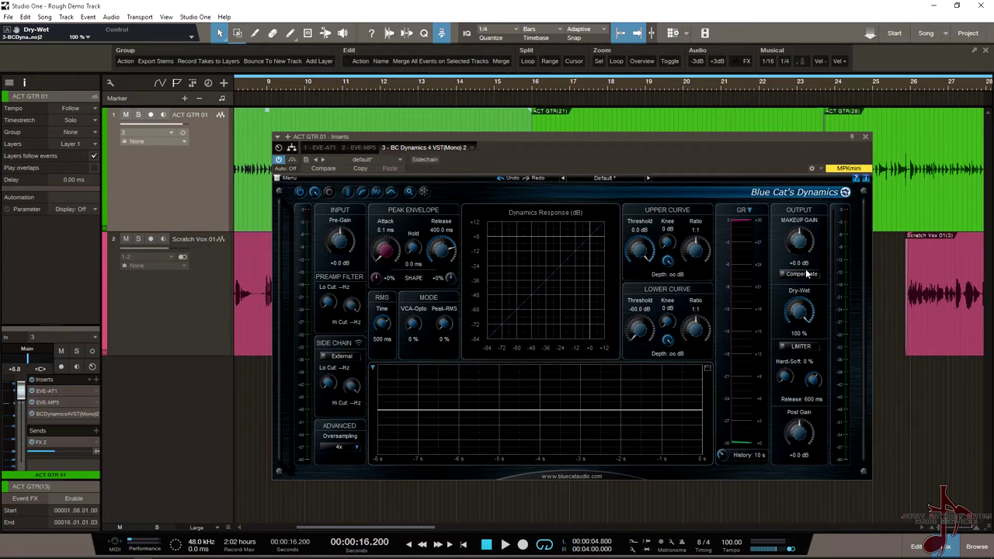
Enable the output limiter and try its hard-soft, release and post gain controls, leaving them at 0 %, 600 ms and +0.0 dB
click(796, 348)
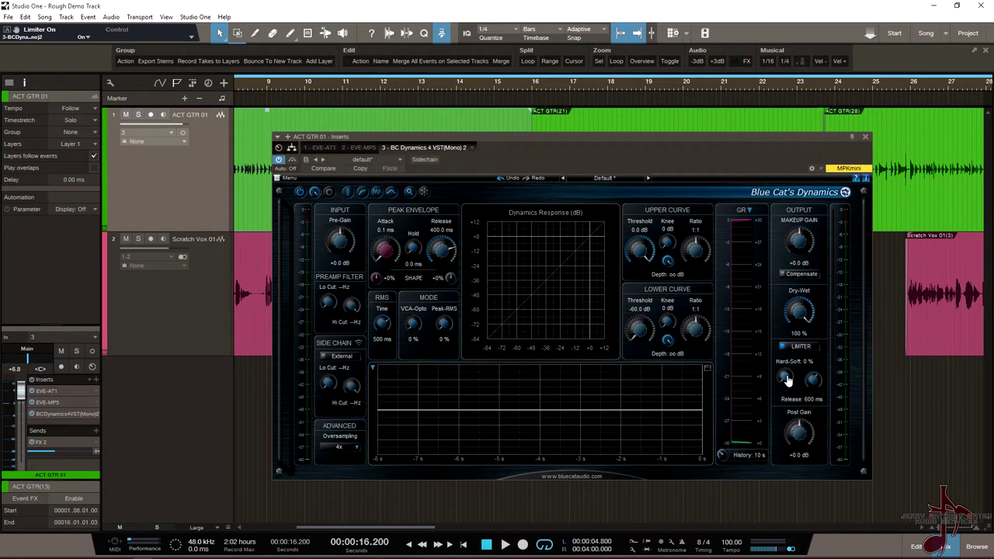
click(786, 378)
drag(815, 383, 814, 373)
drag(803, 436, 828, 376)
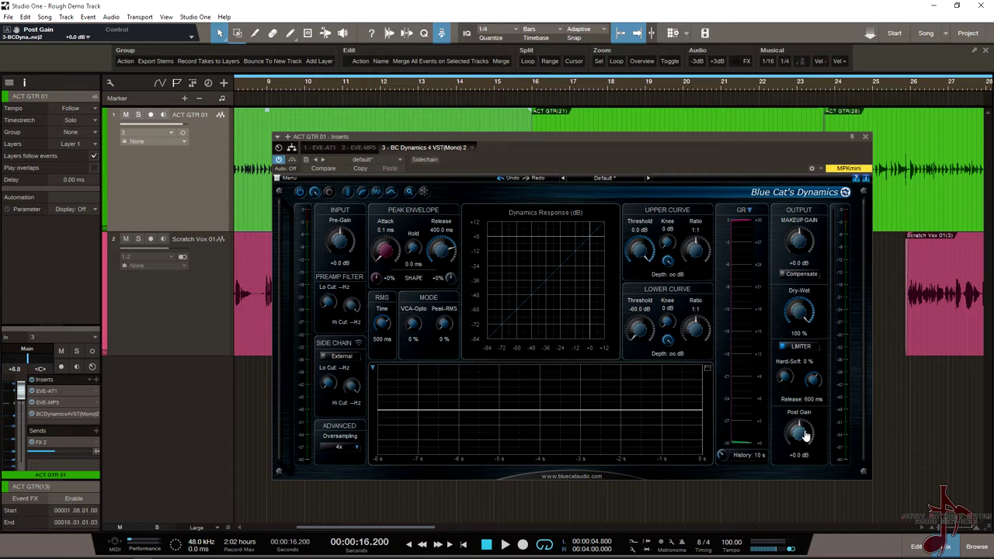
scroll(805, 435, down, 3)
scroll(805, 436, up, 1)
scroll(805, 435, down, 1)
Place the playback cursor just after bar 16 and set the peak envelope's attack to 22.9 ms and release to 32.6 ms
drag(418, 136, 454, 184)
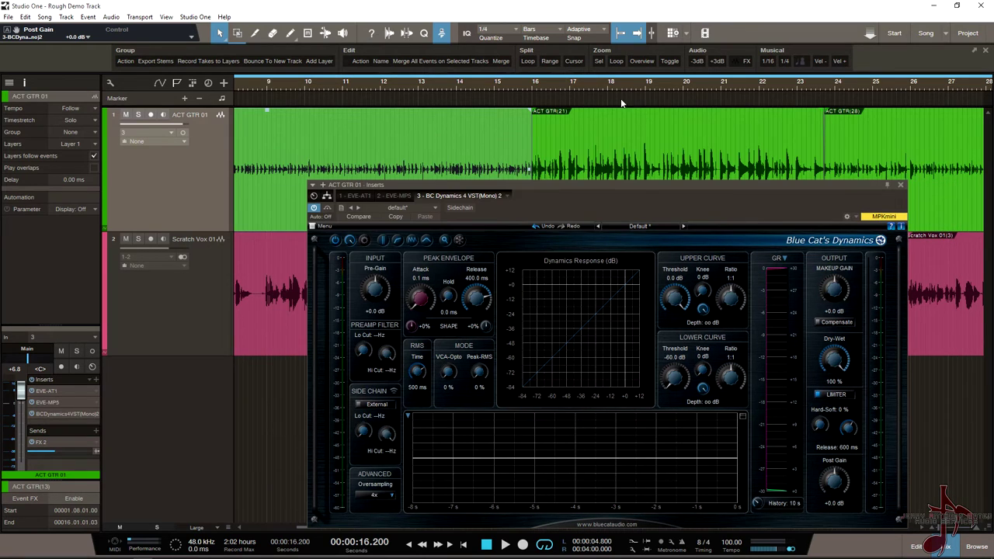
click(547, 88)
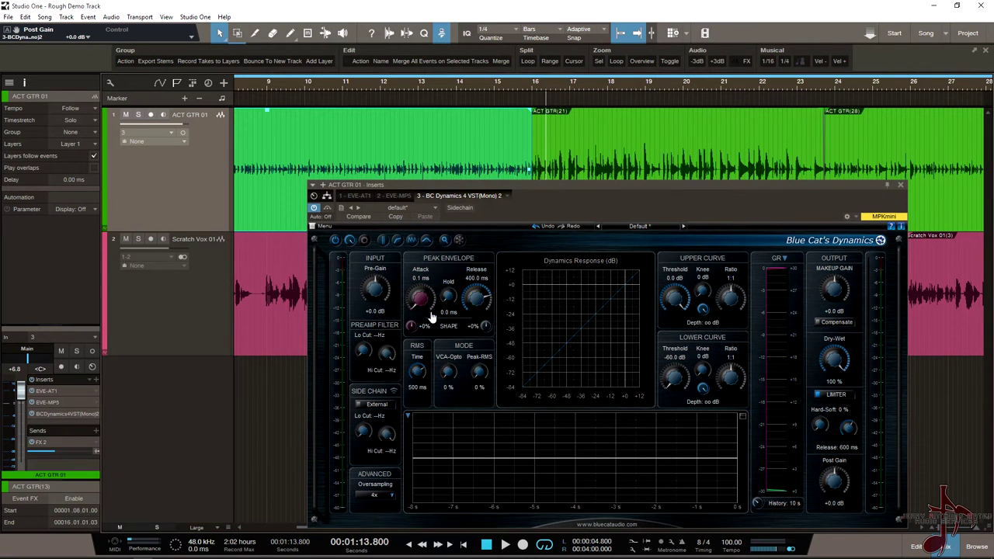
drag(427, 298, 457, 381)
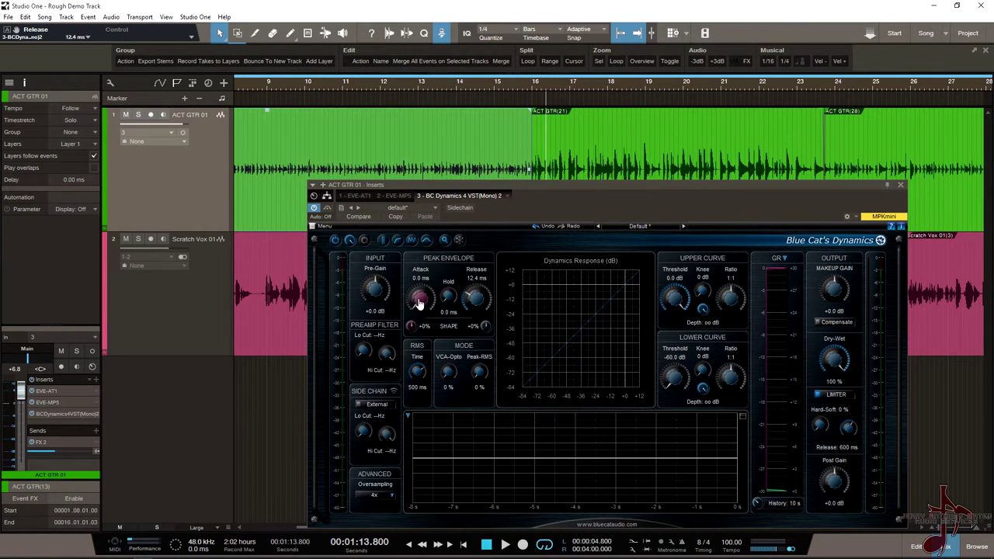
drag(418, 303, 424, 273)
drag(476, 296, 479, 289)
Set the upper curve's ratio to 4.00:1 and threshold to -26.0 dB, and reposition the plug-in window so it is fully visible
drag(731, 298, 739, 279)
drag(672, 302, 676, 337)
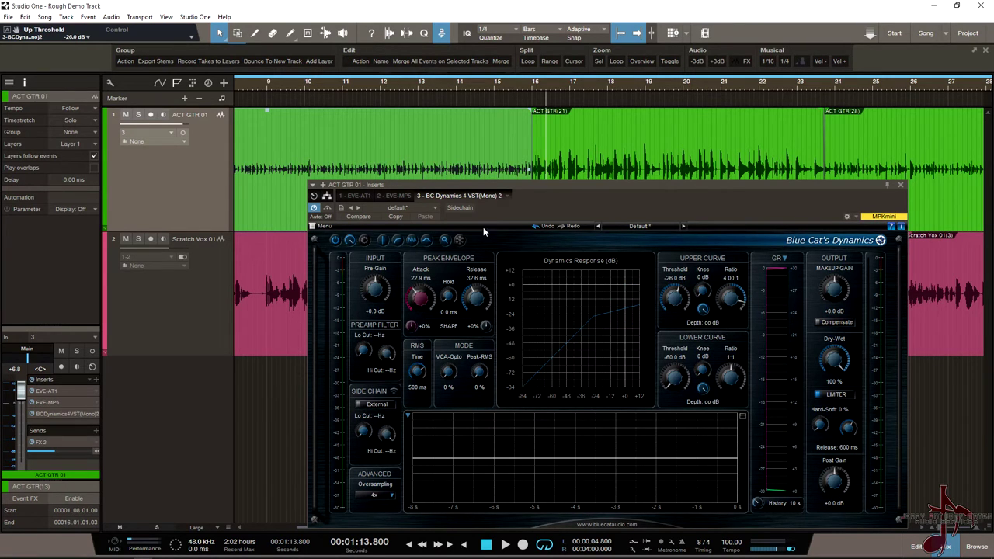
drag(487, 186, 409, 143)
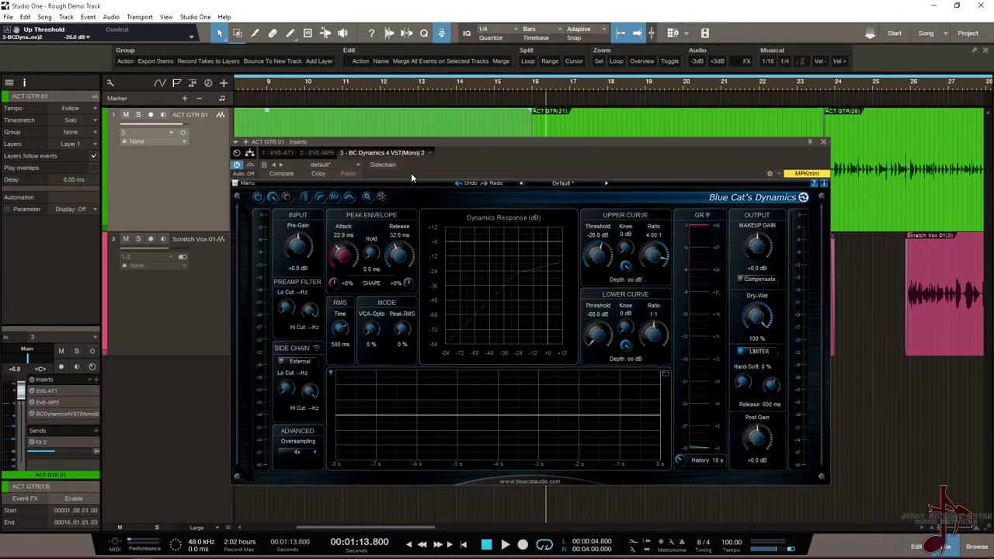
Try varying the VCA-Opto mode and reset it to 0 %
drag(372, 328, 388, 267)
drag(371, 328, 382, 291)
right_click(362, 322)
click(362, 328)
double_click(368, 331)
Play the guitar track while varying the attack, settling on 18.0 ms, and lower the upper curve threshold to -31.0 dB
key(space)
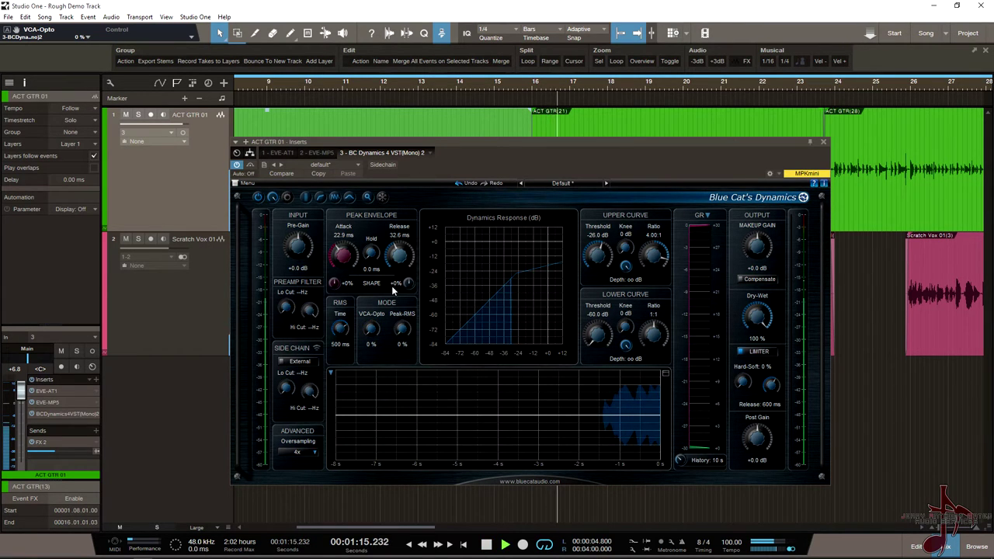
scroll(339, 253, down, 5)
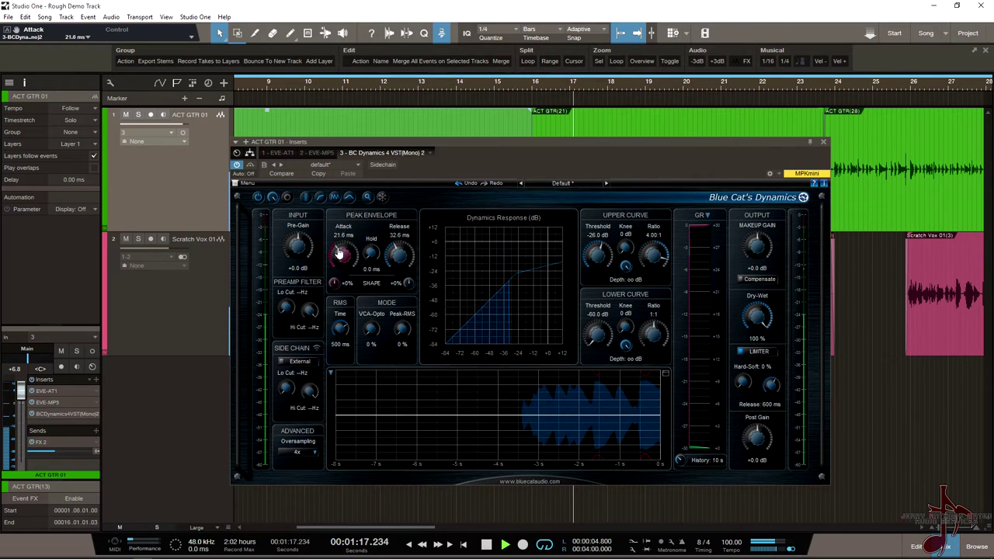
scroll(340, 254, up, 2)
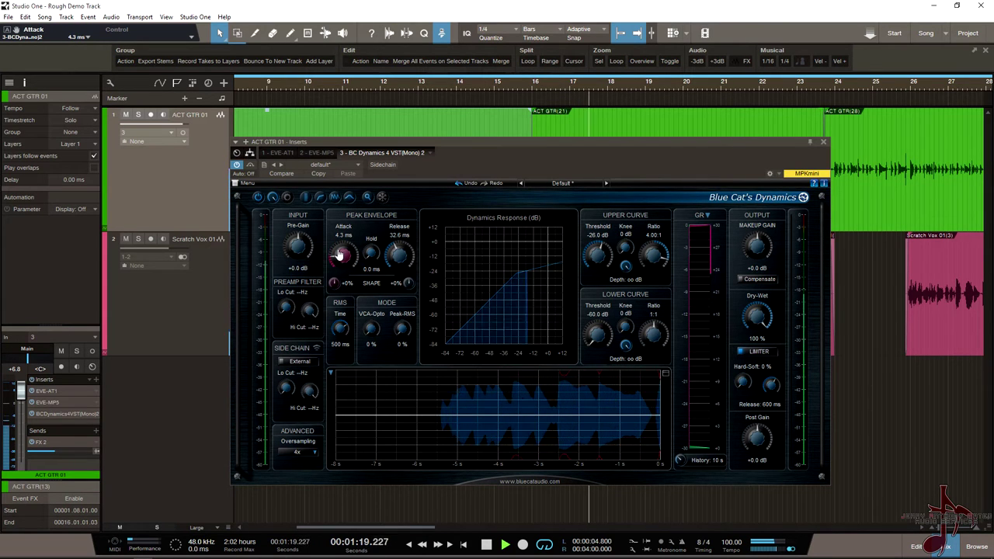
scroll(340, 254, up, 3)
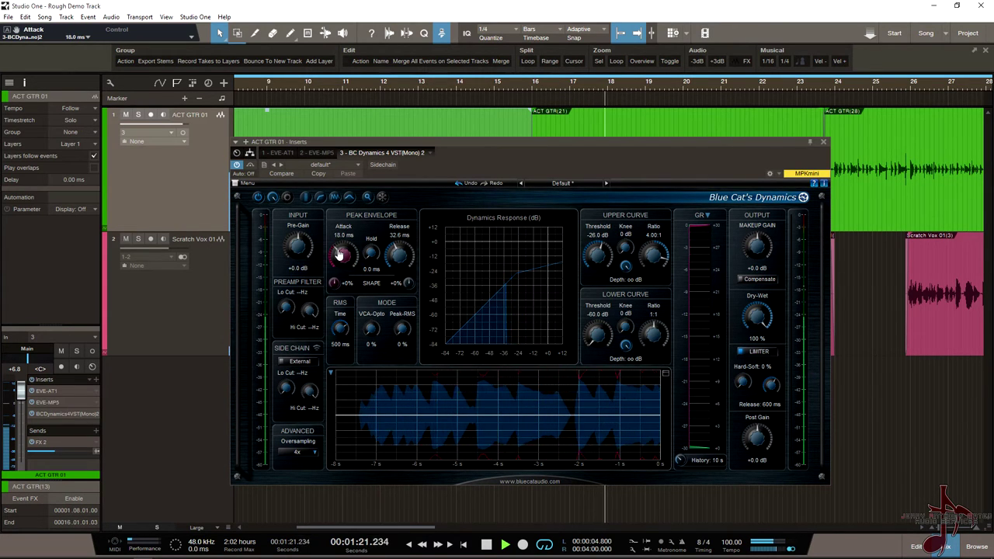
scroll(587, 250, down, 5)
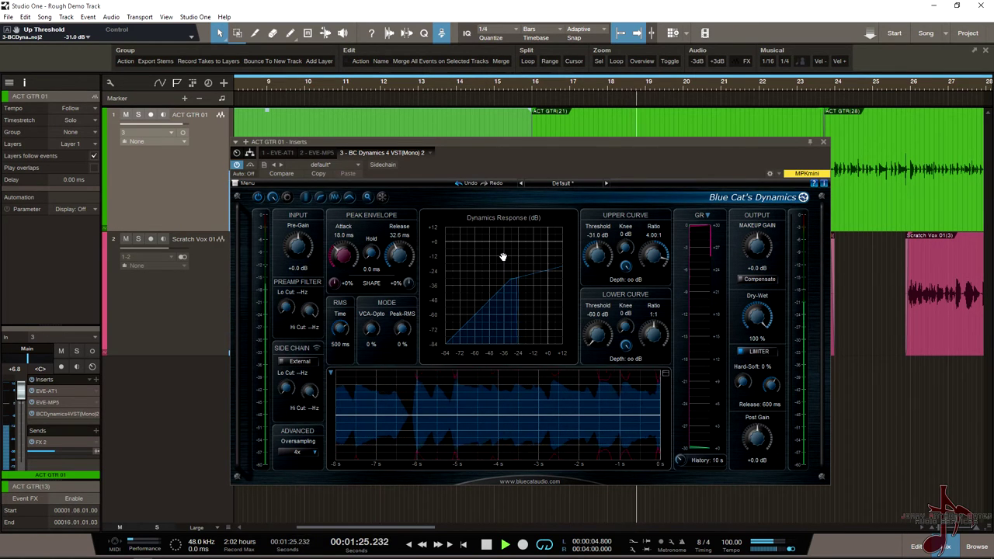
Solo the guitar track, raise VCA-Opto to 100 % during playback, and stop playback
key(s)
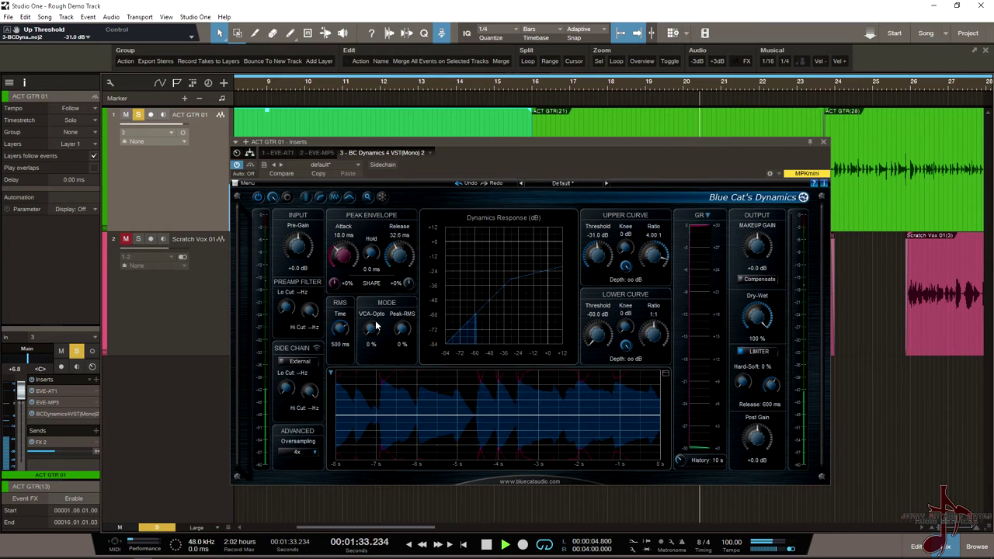
drag(368, 330, 413, 170)
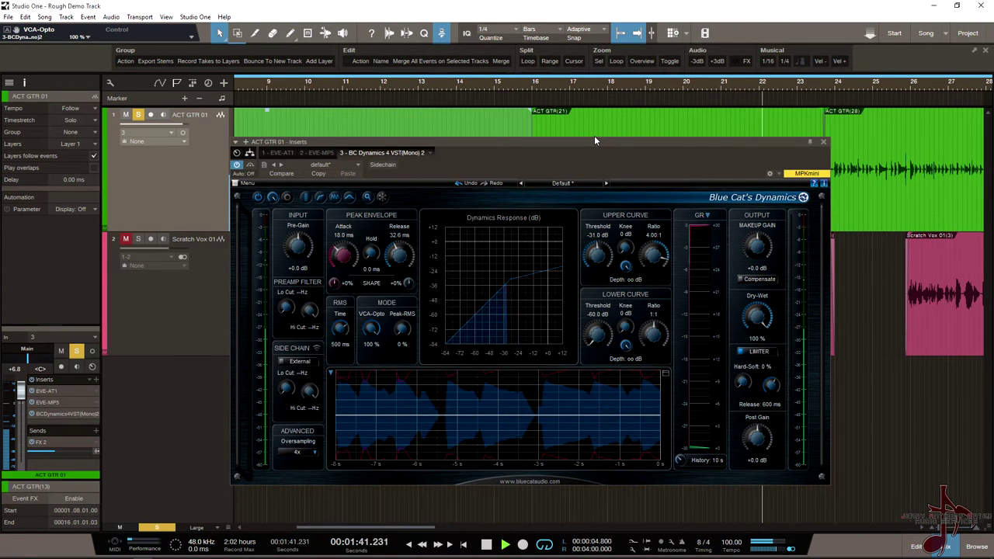
key(space)
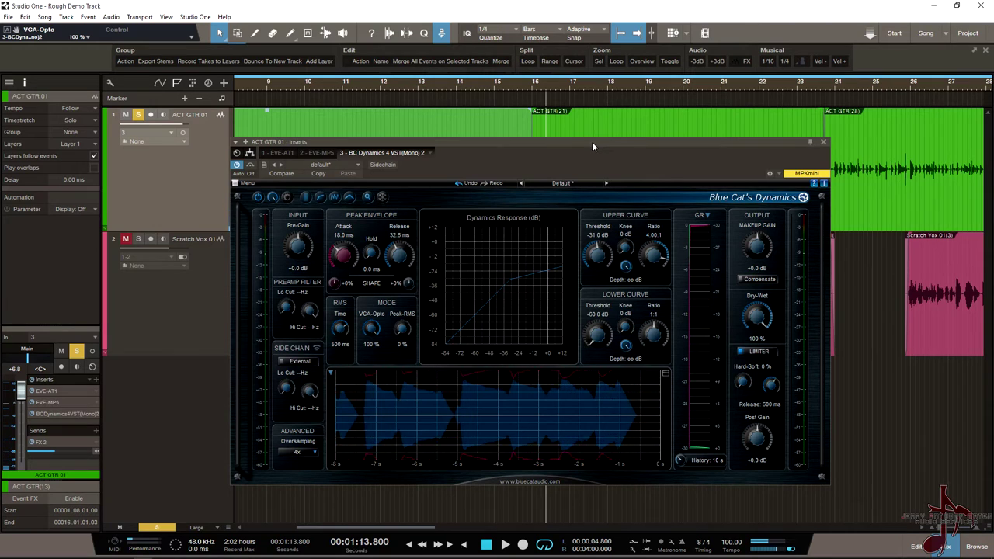
Place the playback cursor about midway between bars 17 and 18 and reposition the plug-in window over the arrangement
drag(592, 142, 621, 256)
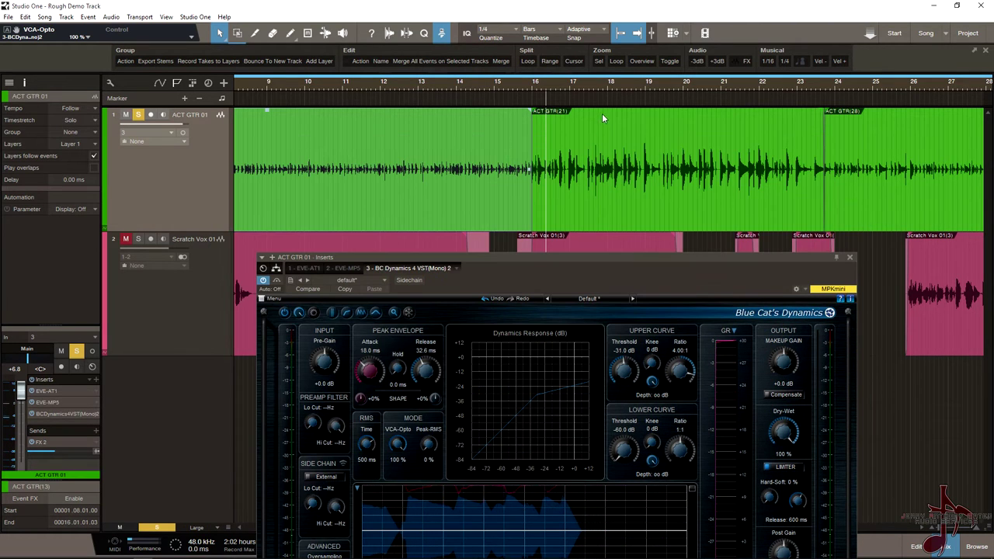
click(589, 88)
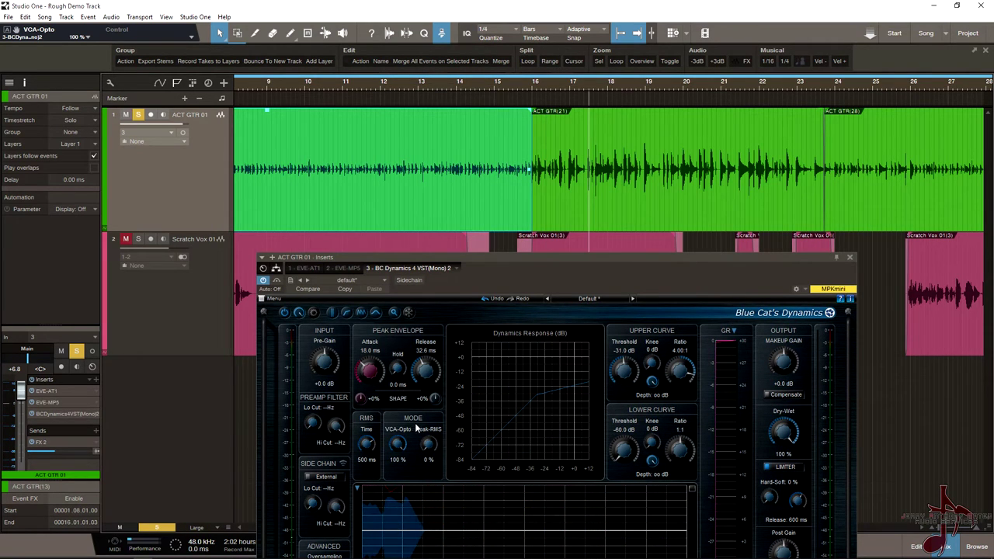
drag(447, 257, 403, 146)
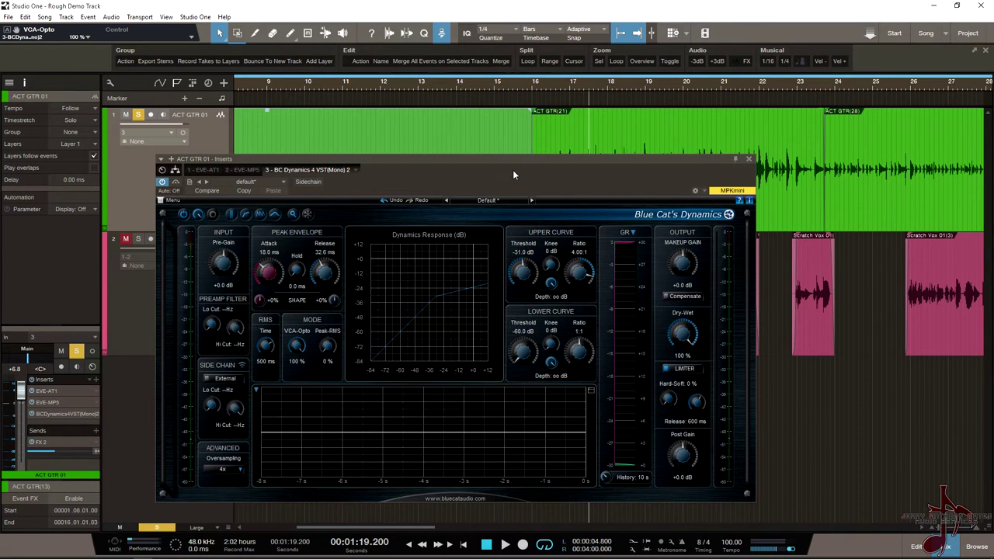
drag(519, 159, 500, 224)
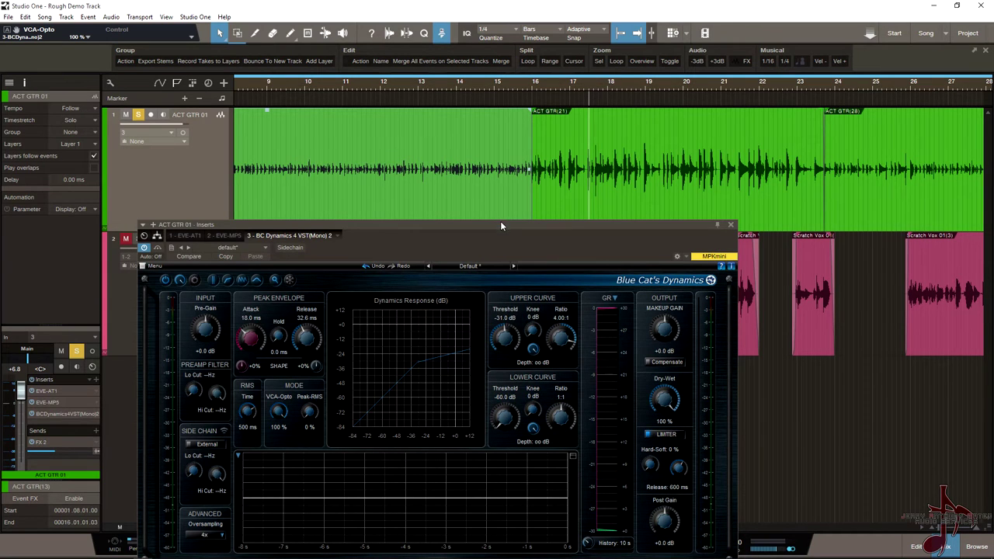
drag(501, 223, 527, 157)
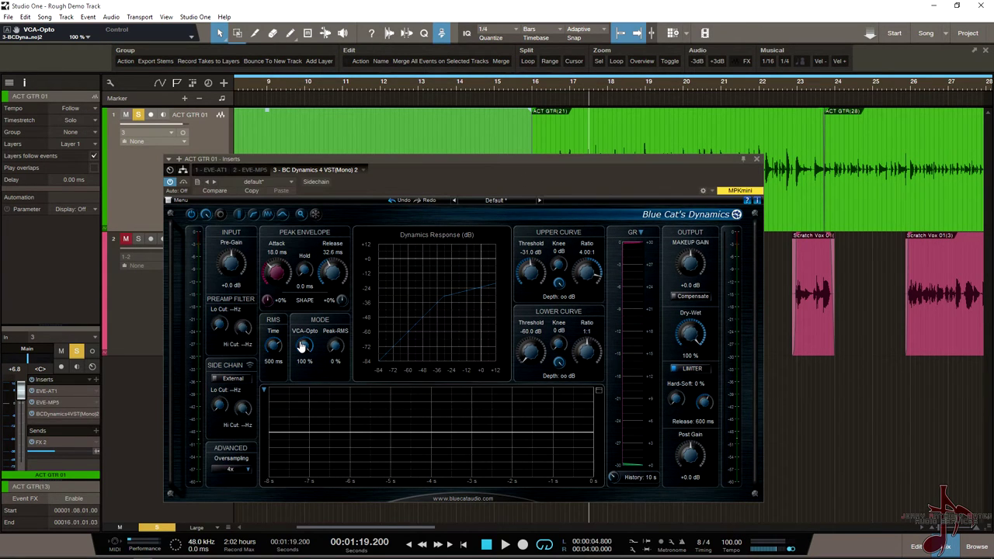
Compare VCA-Opto at 100 % and 0 % during playback with an upper threshold of -37.0 dB, freezing and then releasing the display
drag(302, 346, 313, 224)
key(space)
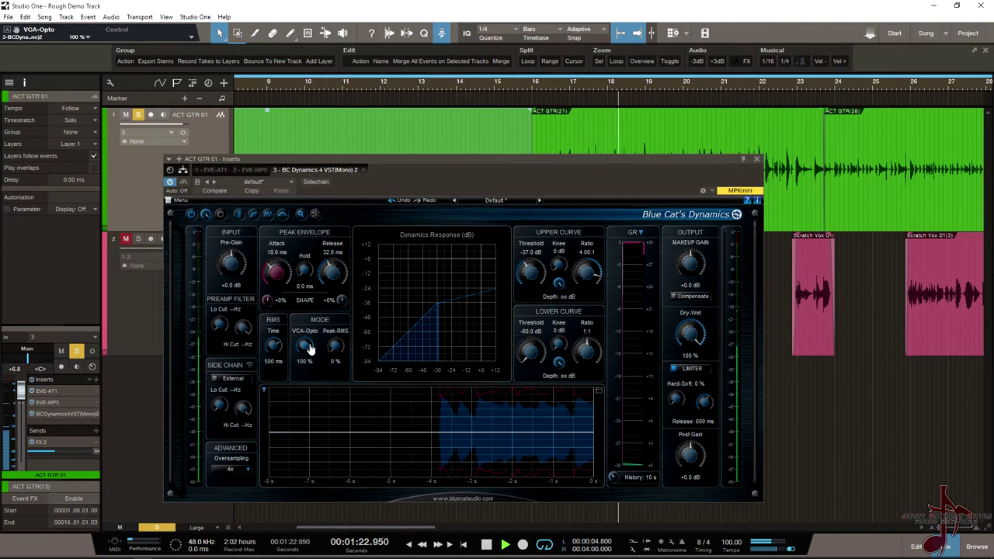
double_click(311, 349)
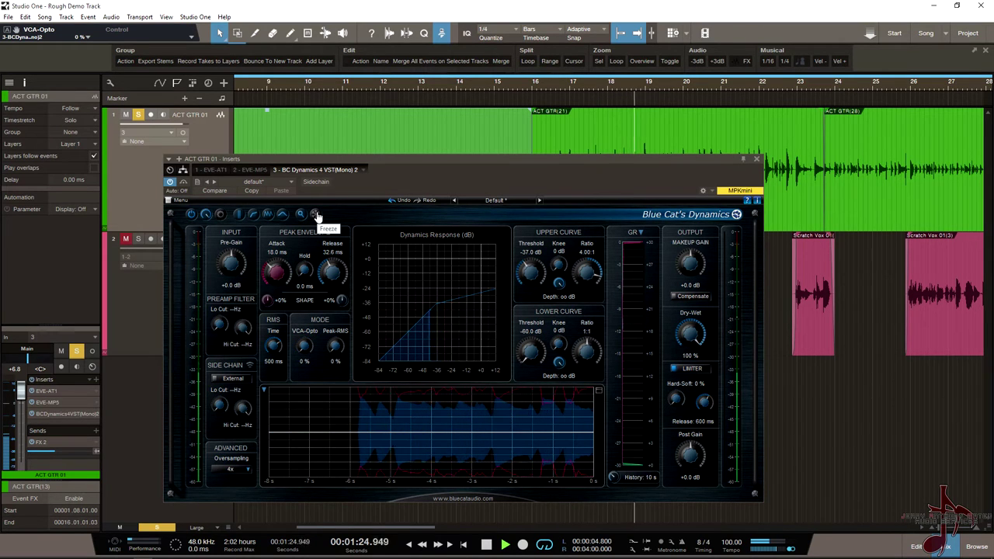
key(space)
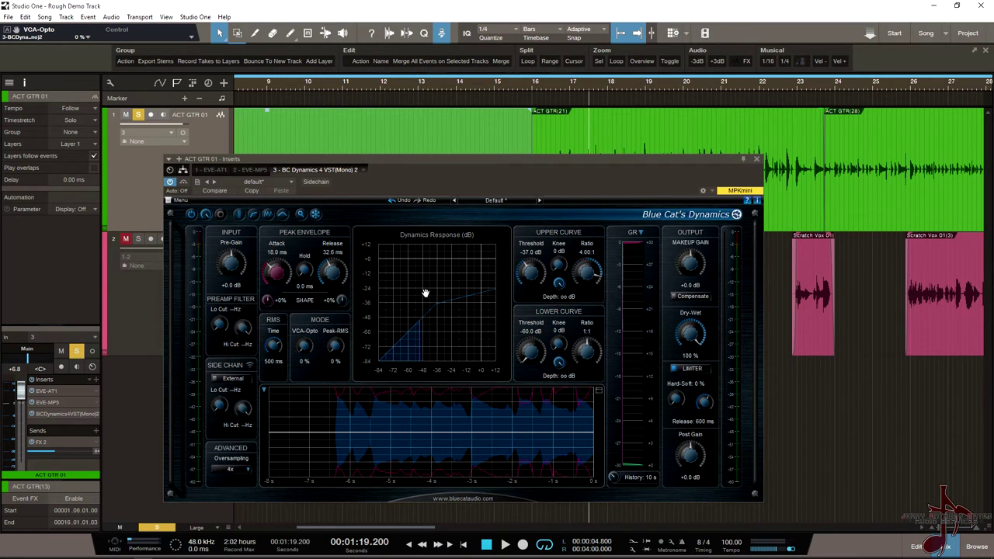
click(313, 217)
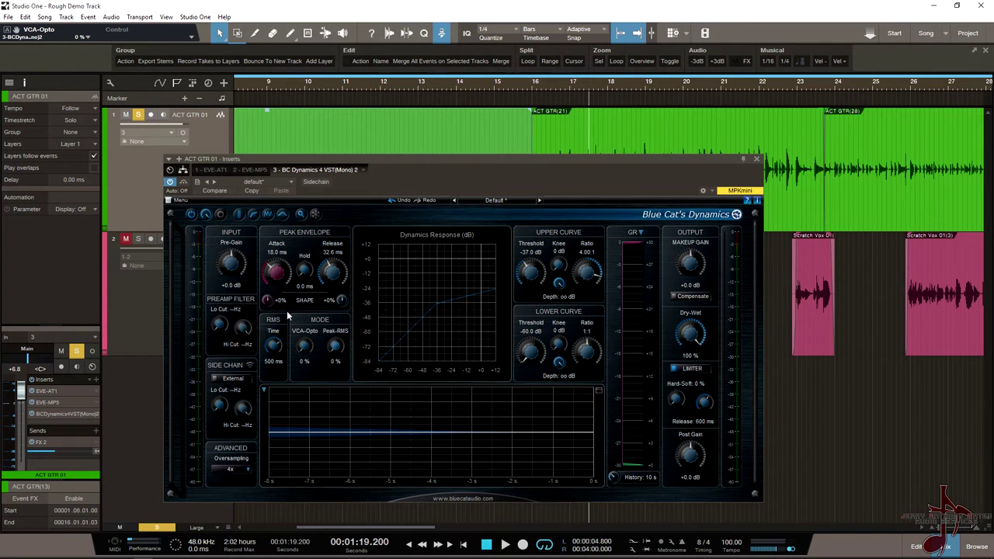
Set the upper threshold to -45.0 dB, return the playback cursor to just after bar 16, and try Peak-RMS at 100 % before resetting it
drag(527, 276, 525, 287)
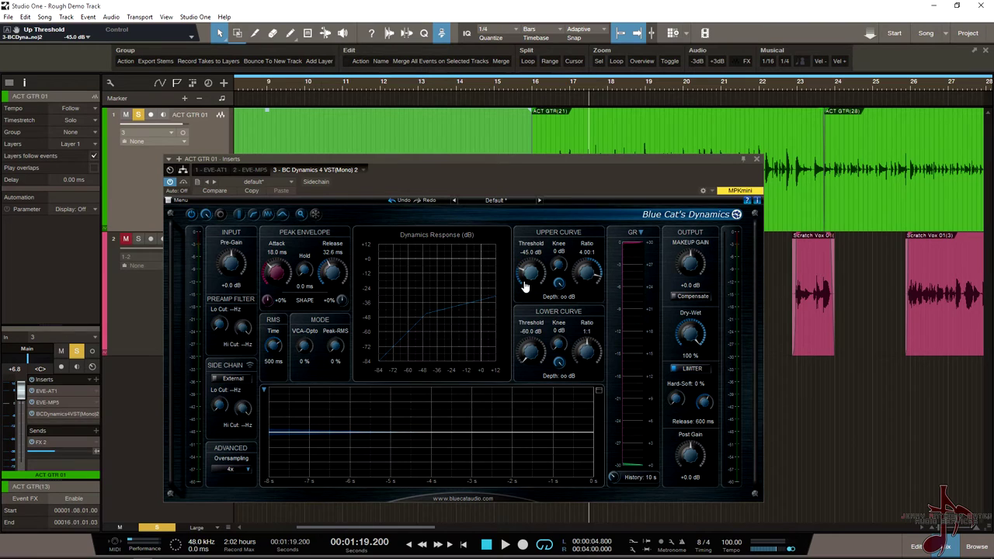
click(544, 90)
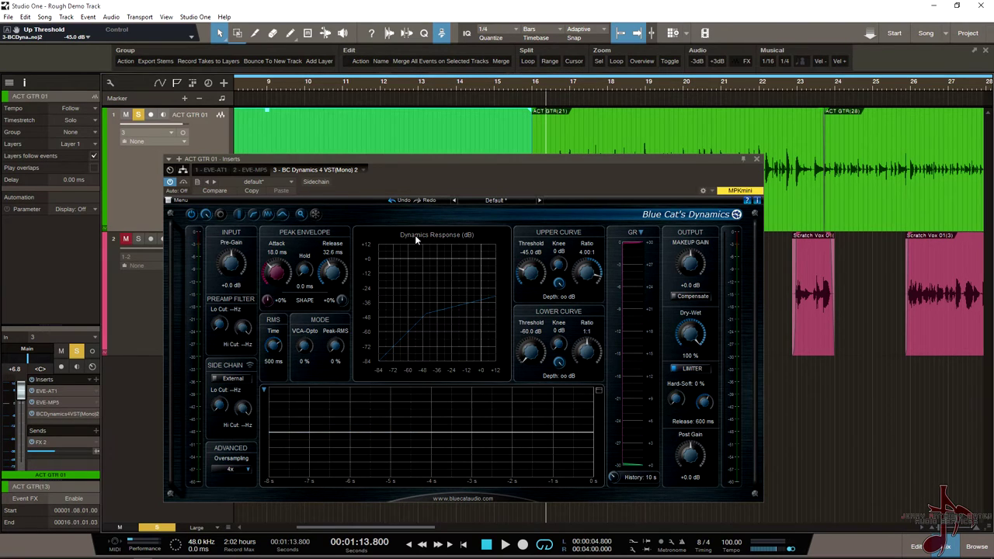
drag(335, 348, 367, 254)
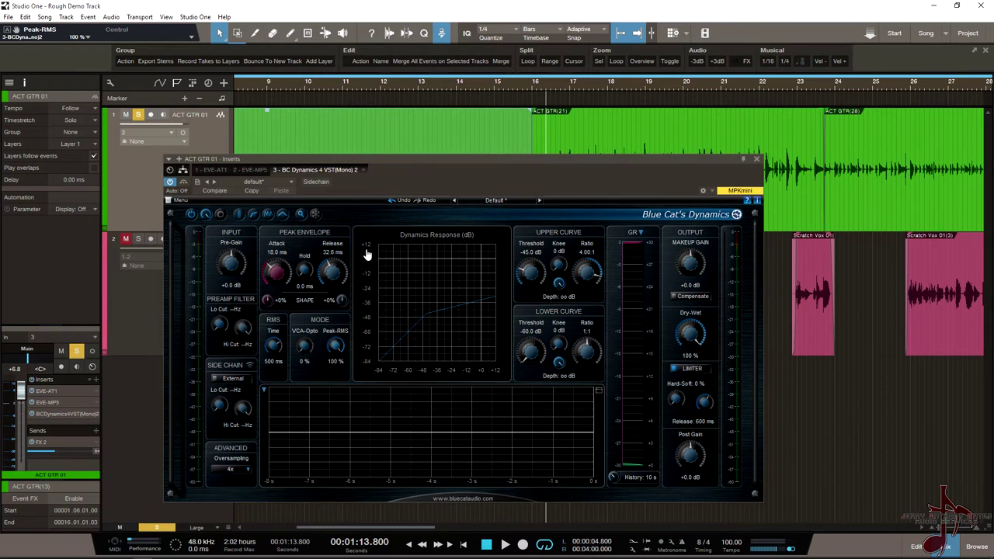
double_click(340, 350)
Compare Peak-RMS at 0 % and 100 % during playback, freeze the display to examine the gain reduction, and restore Peak-RMS to 0 %
key(space)
drag(339, 350, 383, 211)
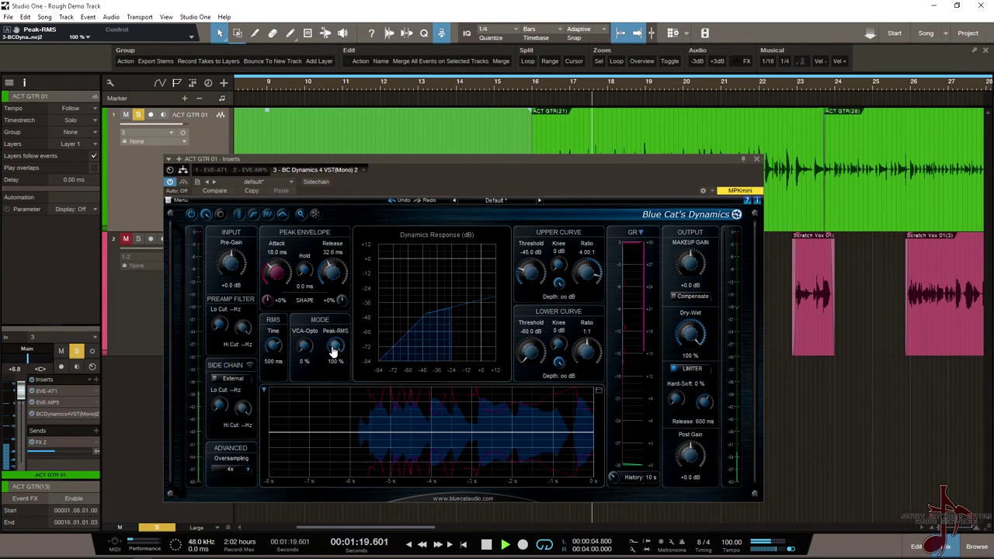
drag(333, 350, 328, 370)
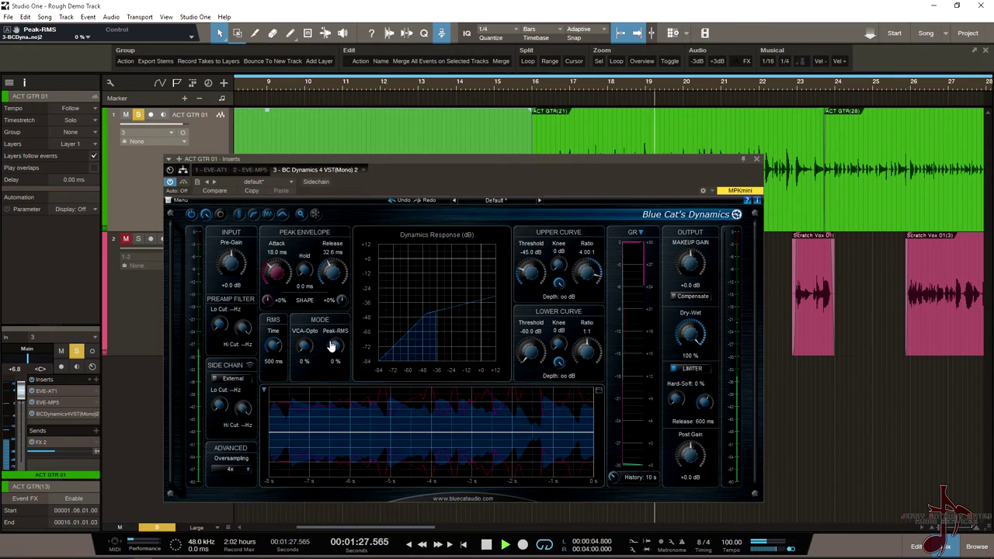
drag(332, 346, 369, 201)
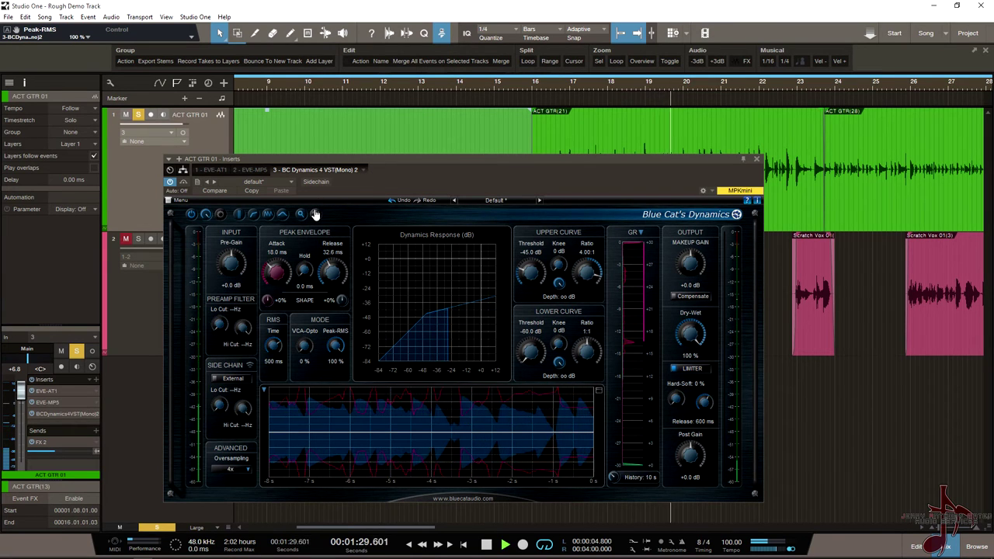
key(space)
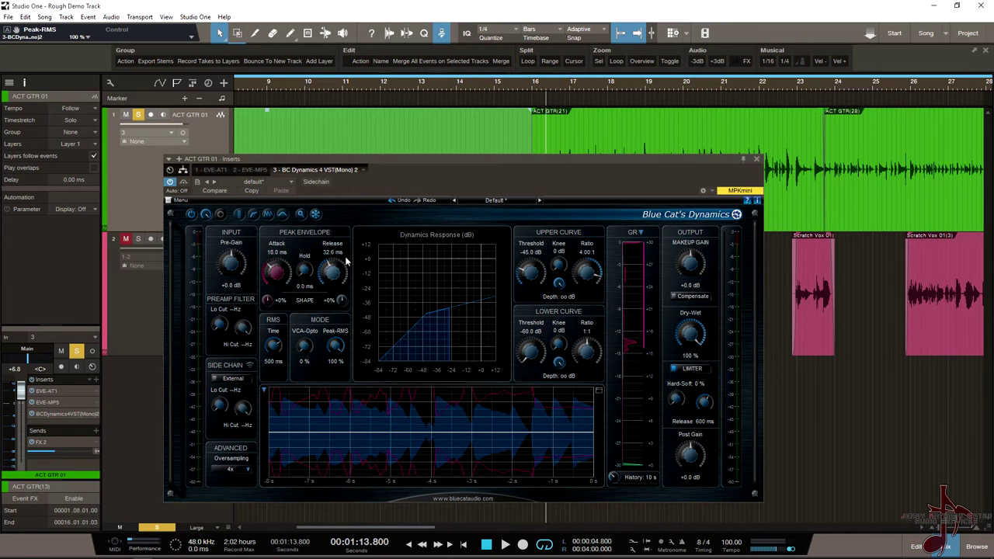
click(316, 214)
double_click(337, 347)
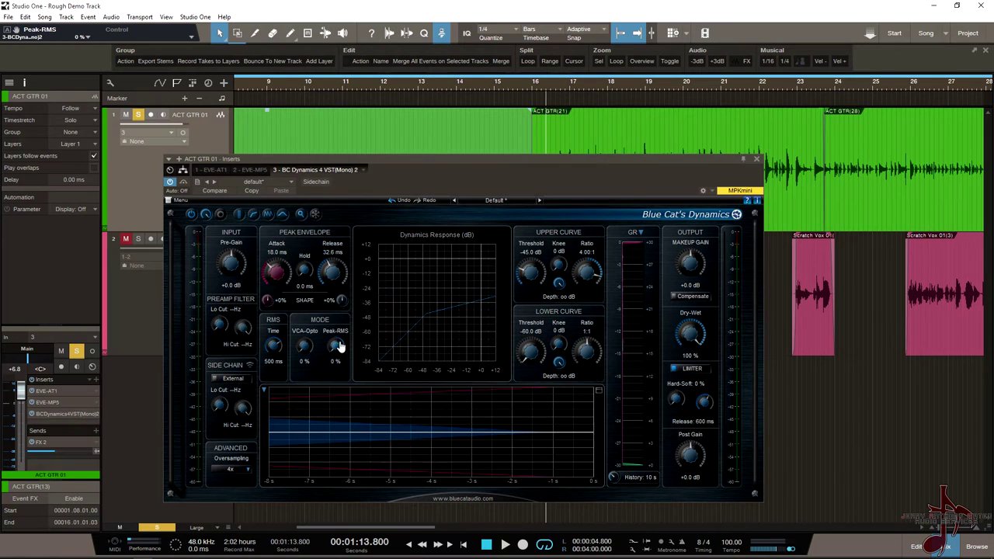
Set the RMS time to 260 ms, VCA-Opto to 73 %, Peak-RMS to 43 % and the envelope release to 50.2 ms
click(309, 344)
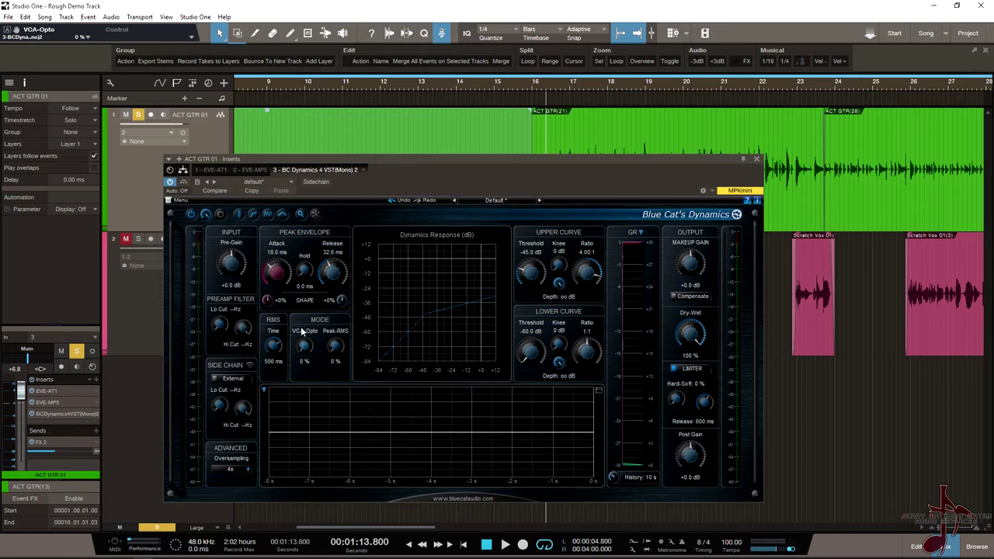
drag(271, 347, 273, 355)
drag(306, 346, 326, 367)
mouse_move(347, 329)
mouse_down()
mouse_move(333, 348)
mouse_move(344, 319)
mouse_up()
mouse_move(304, 348)
mouse_down()
mouse_move(300, 381)
mouse_move(301, 368)
mouse_up()
drag(330, 355, 333, 351)
drag(330, 276, 331, 273)
Raise the upper curve's threshold to -36.0 dB while playing the guitar track, and stop playback
key(space)
scroll(528, 273, up, 8)
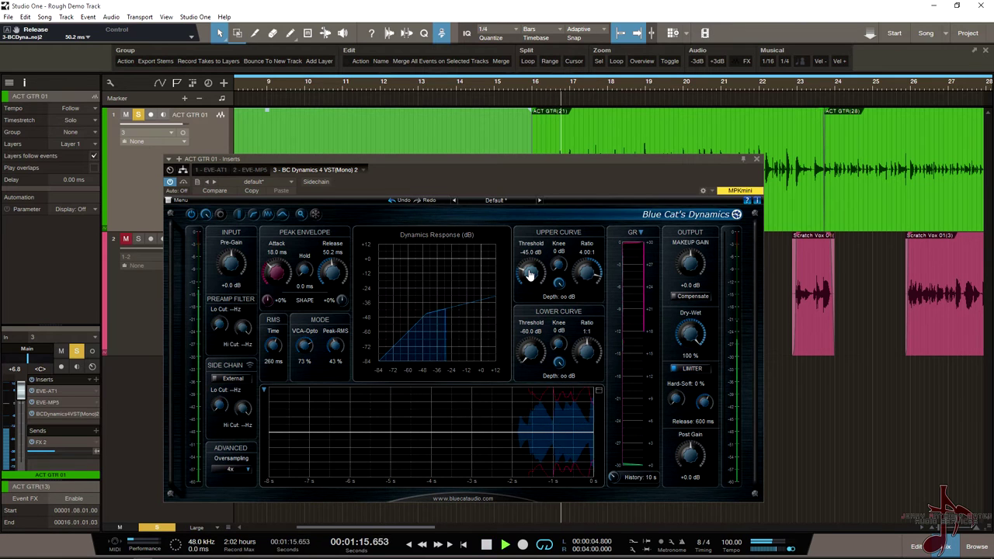
scroll(529, 274, up, 1)
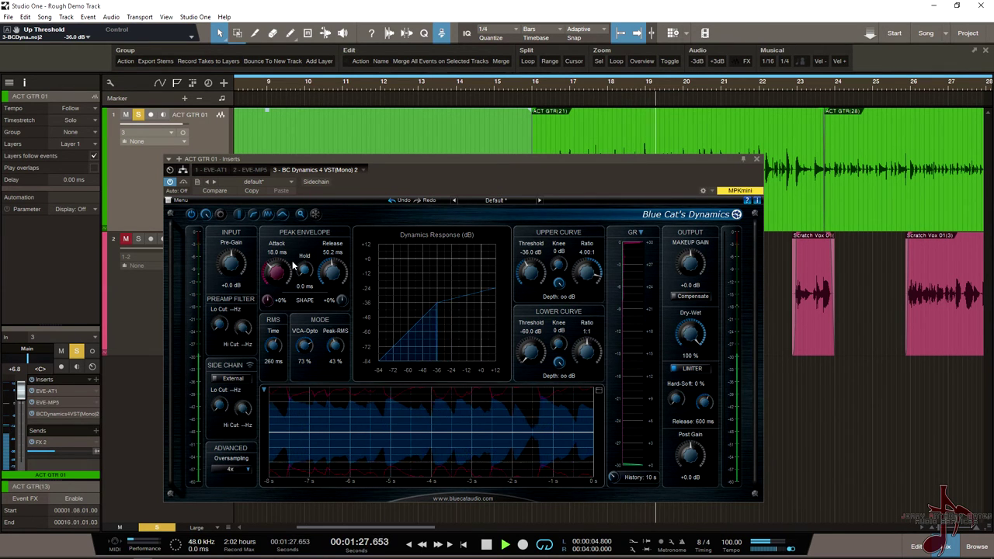
key(space)
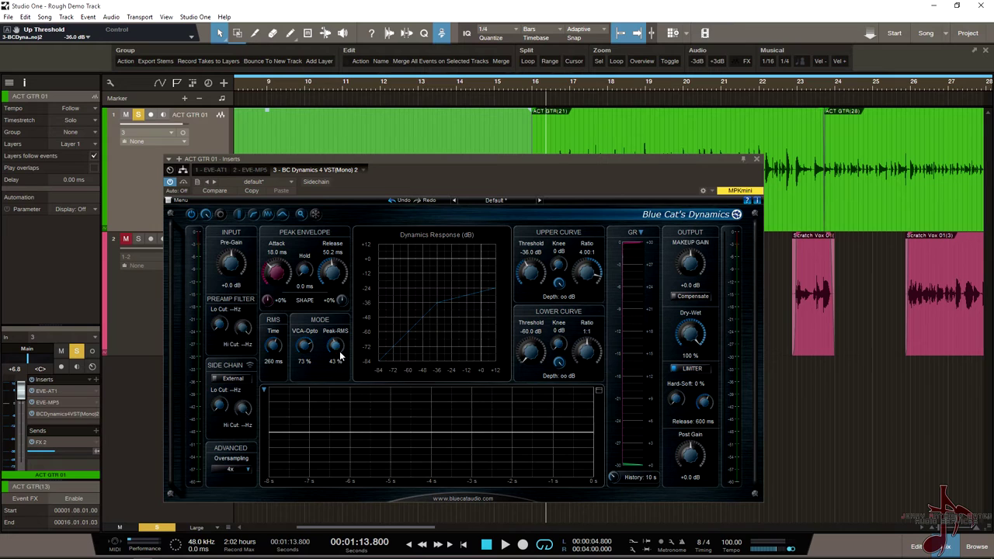
Listen with Peak-RMS and VCA-Opto both at 0 %, stop playback, and set VCA-Opto to 72 % and Peak-RMS to 43 %
drag(341, 347, 275, 370)
drag(303, 339, 301, 353)
key(space)
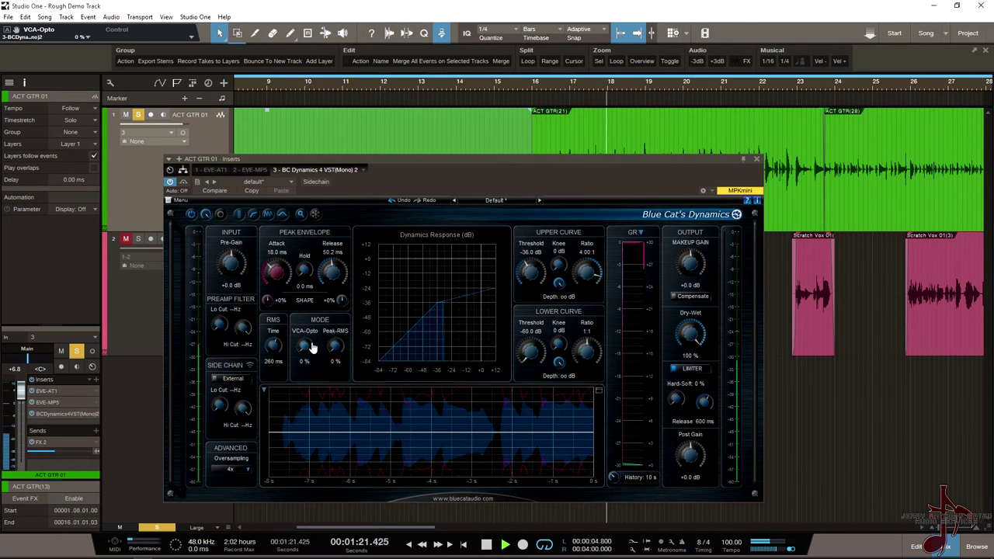
key(space)
drag(311, 347, 339, 321)
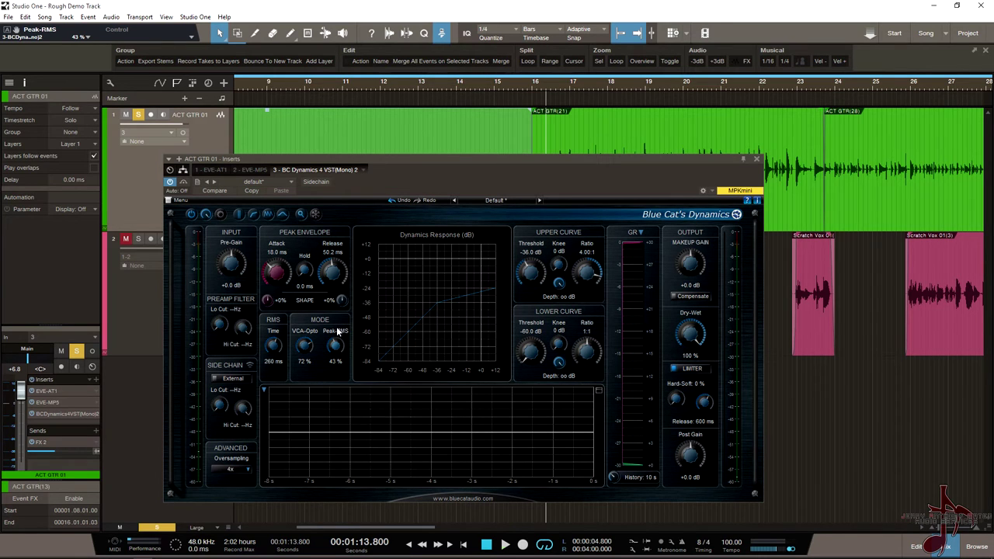
Play the guitar track and compare the processed sound with the plug-in bypassed, leaving the plug-in active when playback stops
key(space)
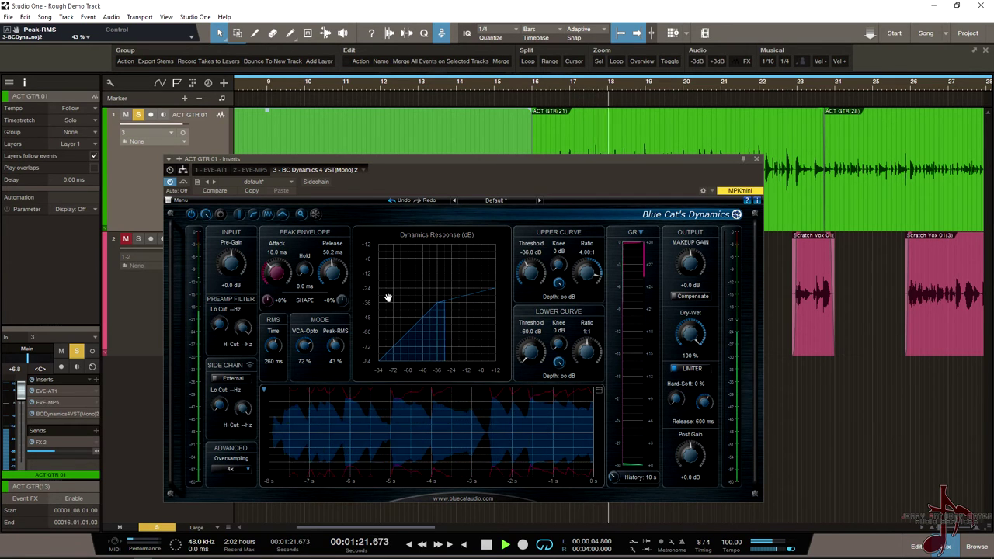
click(190, 215)
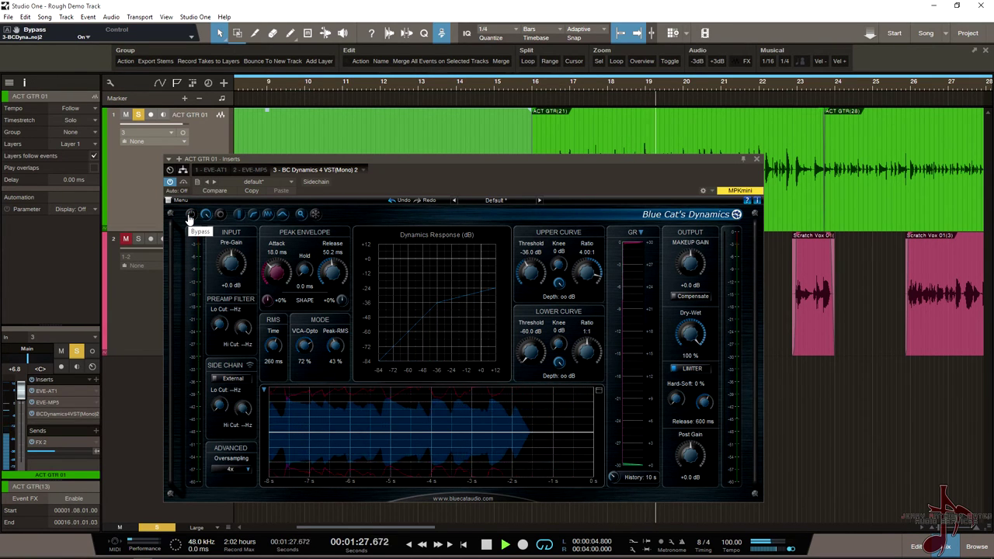
click(190, 216)
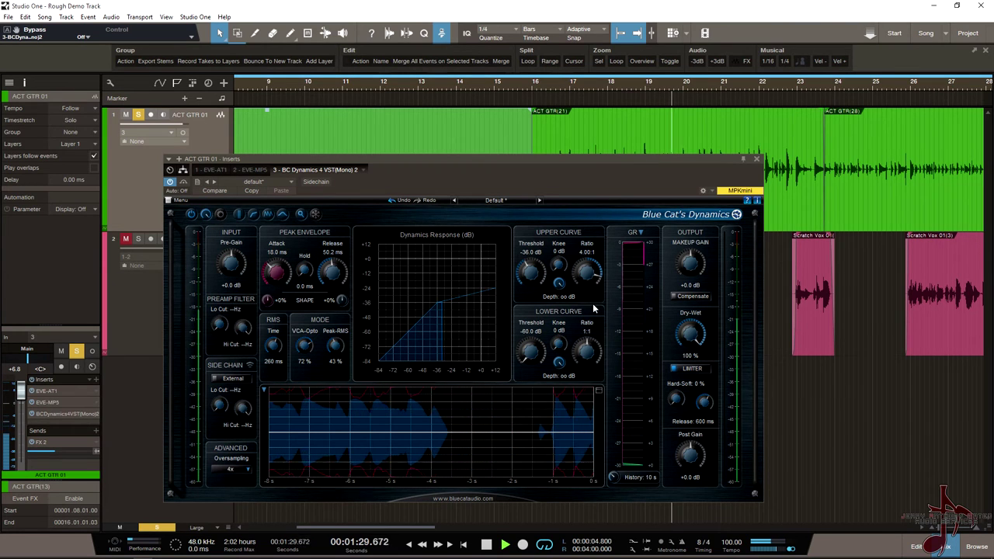
key(space)
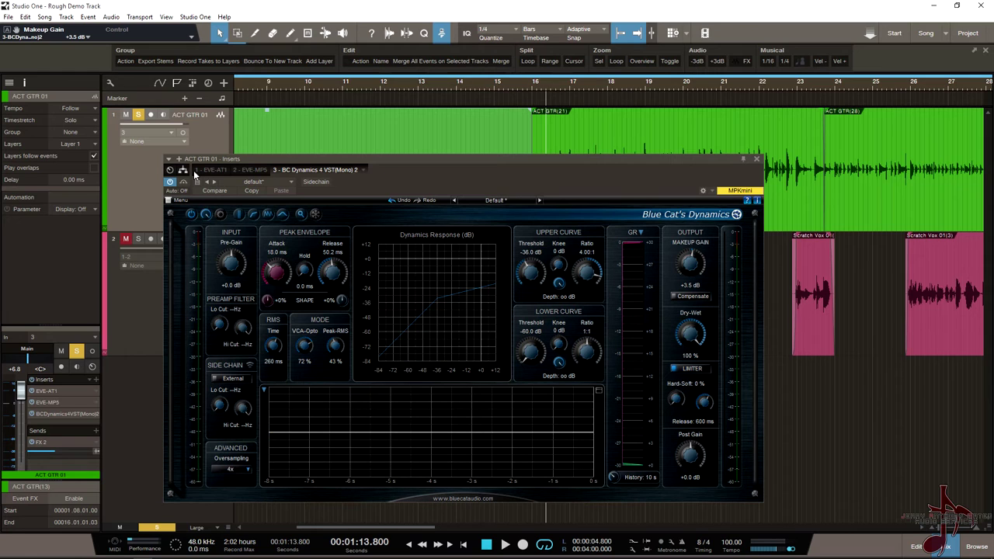
Compare bypassed and processed sound during playback with makeup gain raised to +5.0 dB, stop playback, and settle the makeup gain on +4.4 dB
click(191, 217)
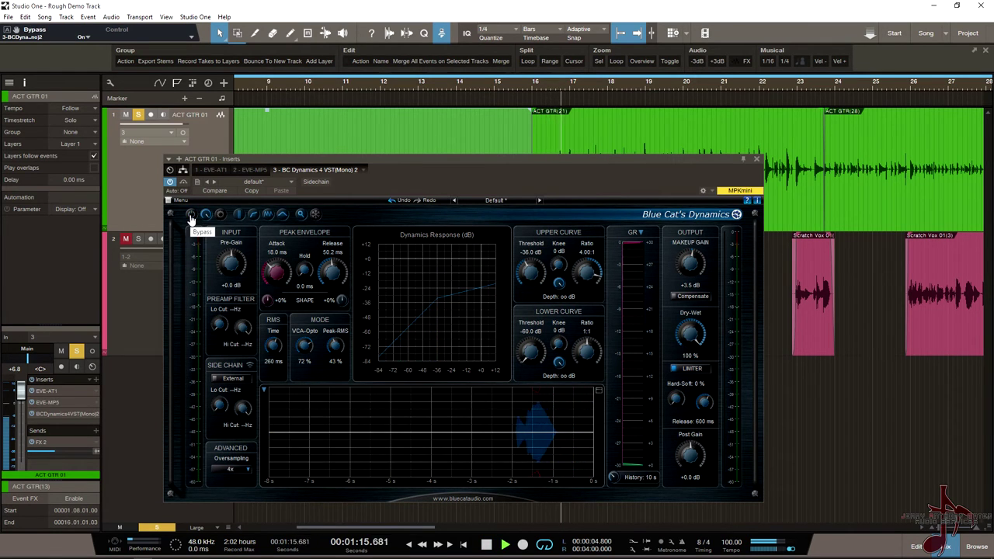
click(191, 217)
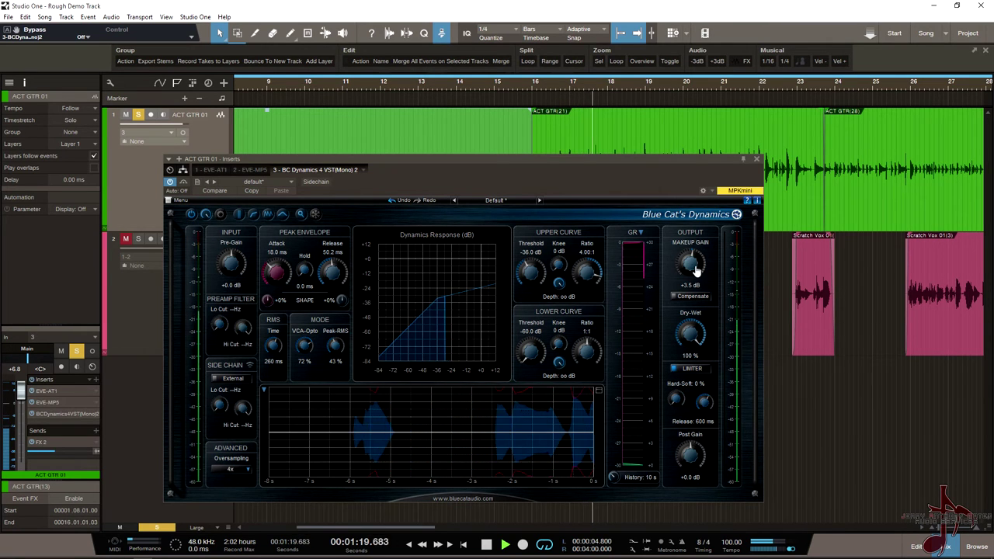
drag(694, 267, 694, 261)
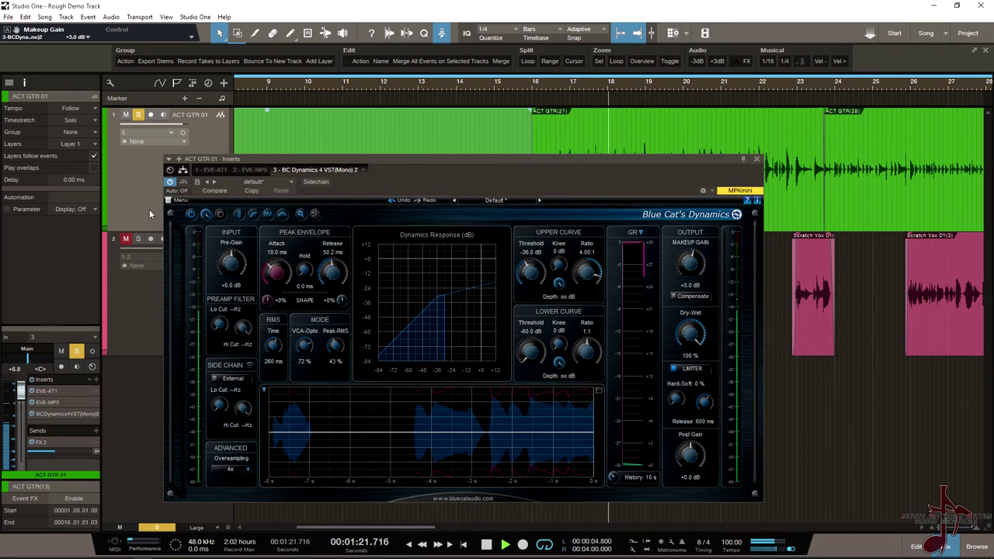
click(192, 215)
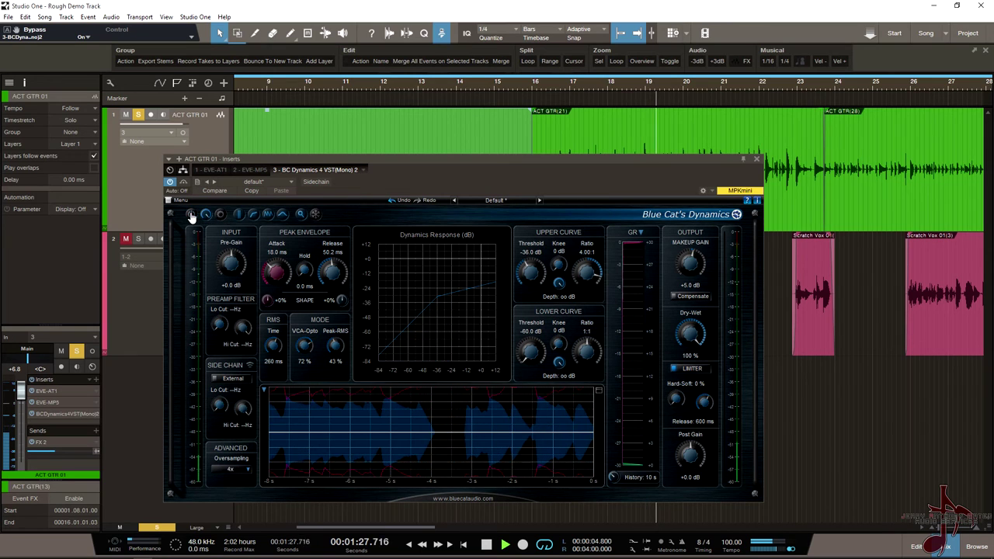
click(192, 215)
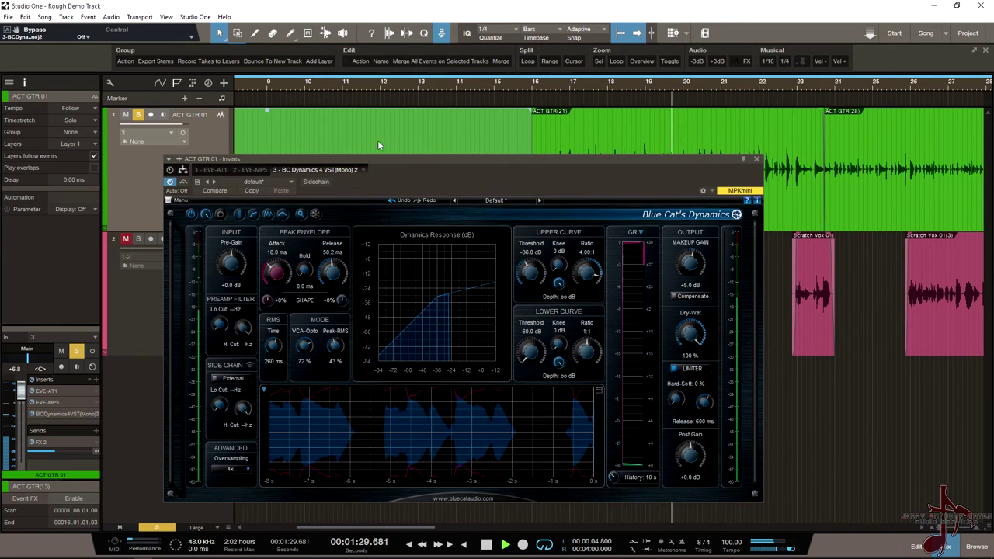
key(space)
drag(688, 262, 686, 266)
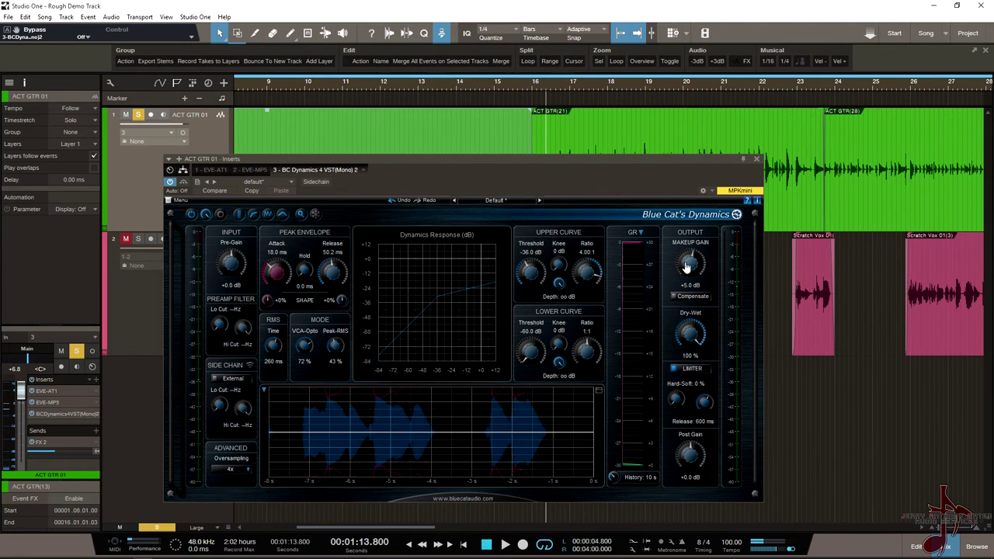
scroll(686, 267, down, 3)
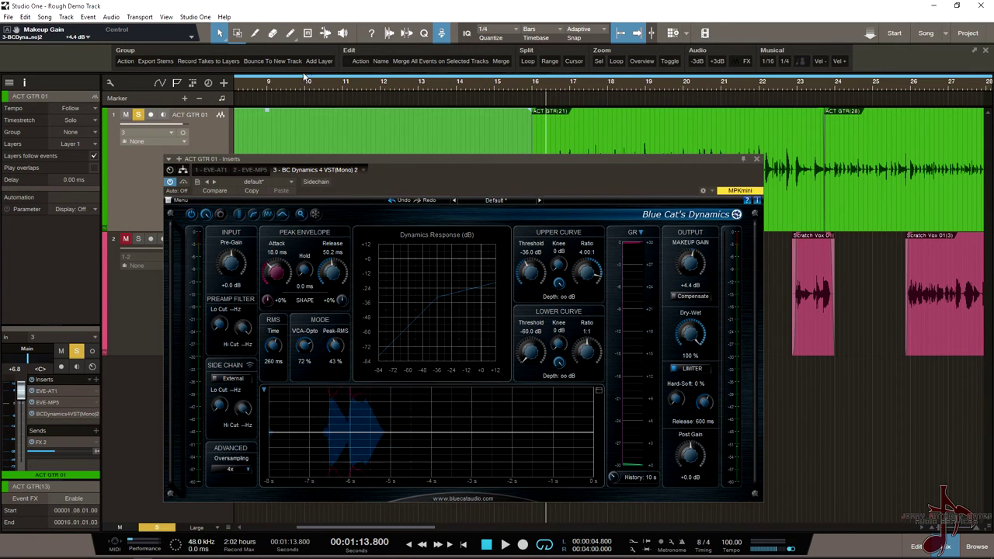
Place the playback cursor at bar 10, move the plug-in window clear of it, and start playback
click(304, 87)
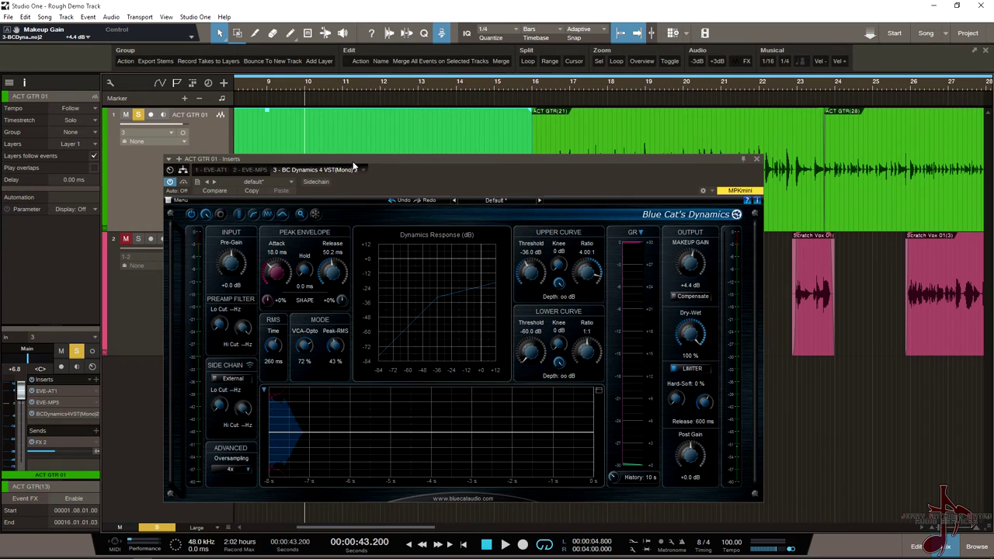
drag(349, 158, 494, 157)
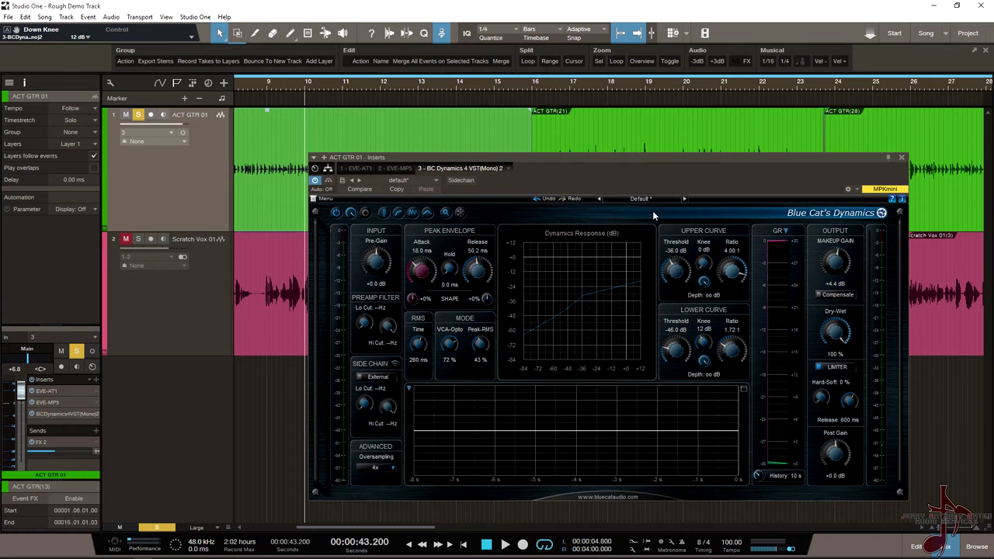
key(space)
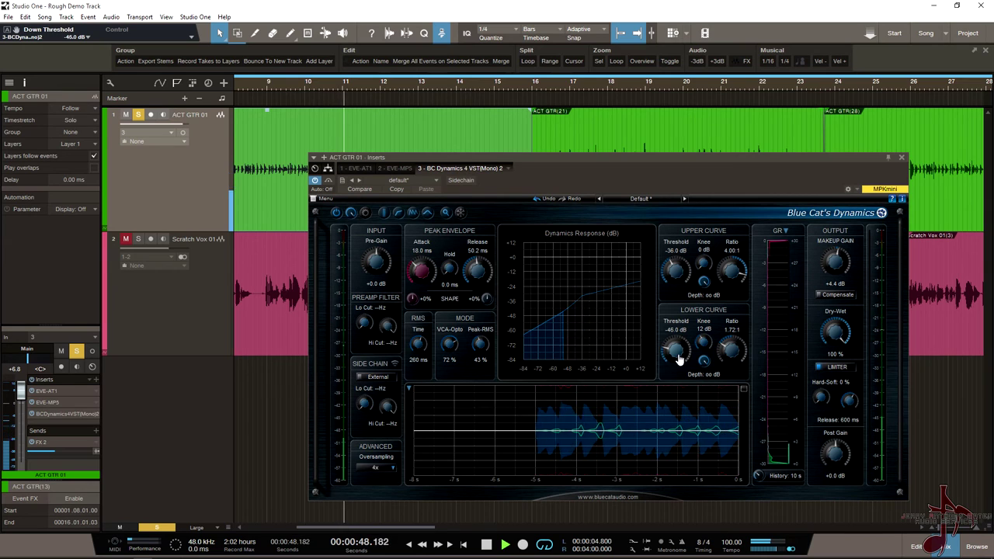
Set the lower curve's threshold to -45.0 dB, compare ratios of 1:1 and ∞:1 during playback, and raise the threshold to -40.0 dB
drag(678, 357, 677, 355)
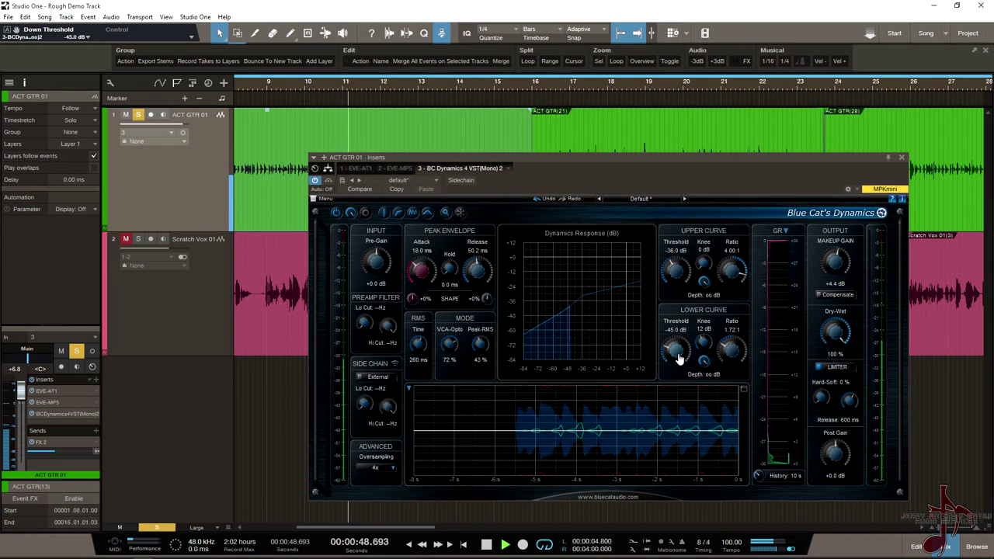
double_click(732, 359)
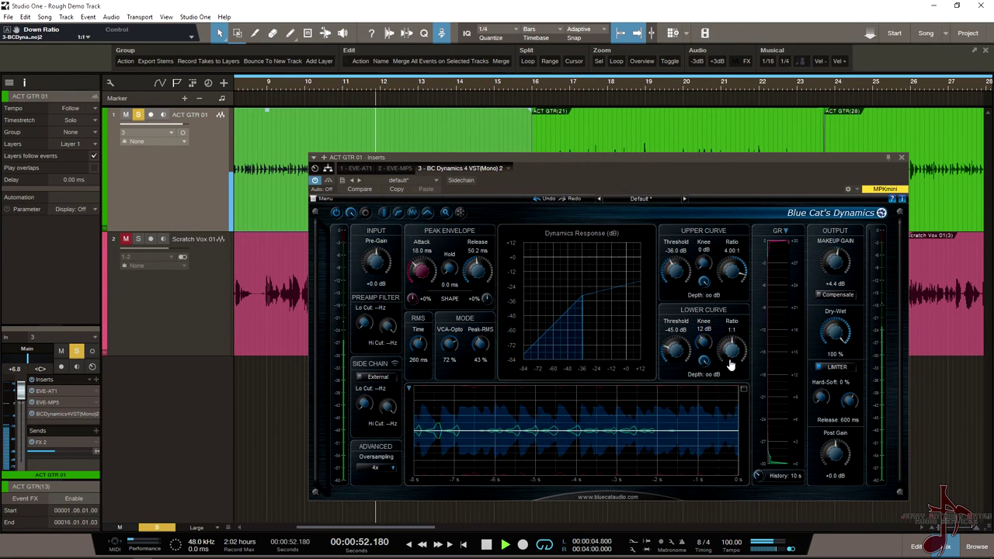
drag(730, 363, 720, 403)
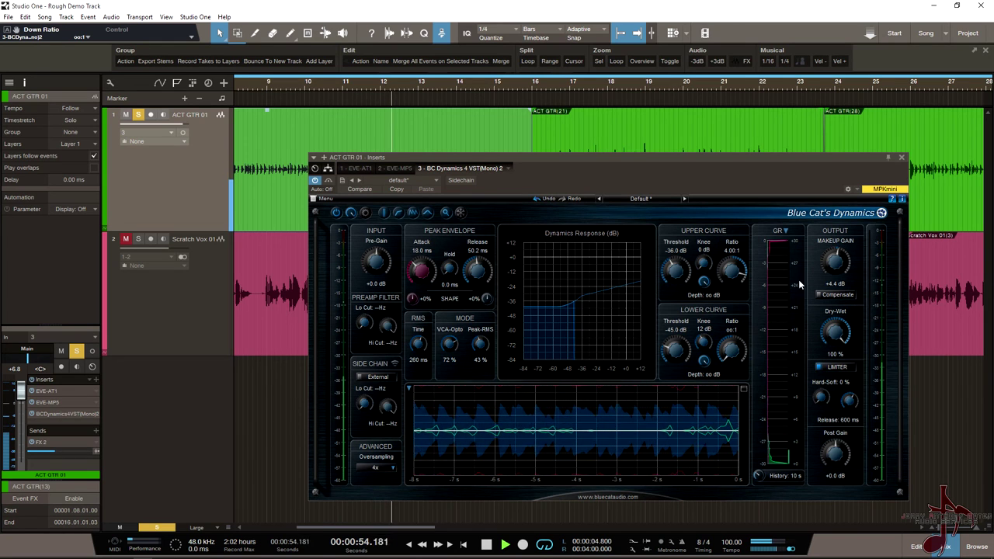
scroll(675, 349, up, 4)
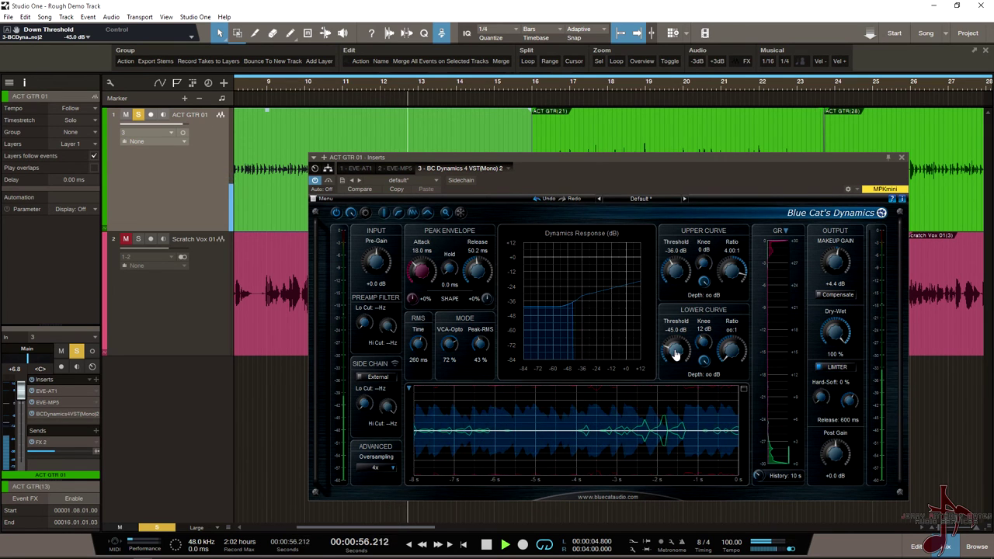
scroll(674, 349, up, 1)
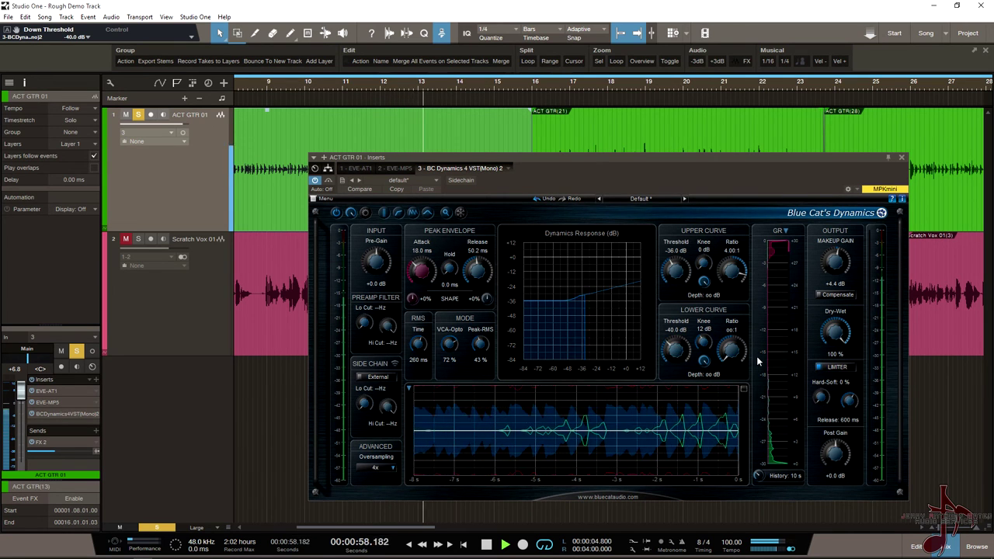
Compare lower curve ratios of 1:1 and ∞:1 at the -40.0 dB threshold, and bring the ratio to 1.28:1
scroll(730, 354, down, 5)
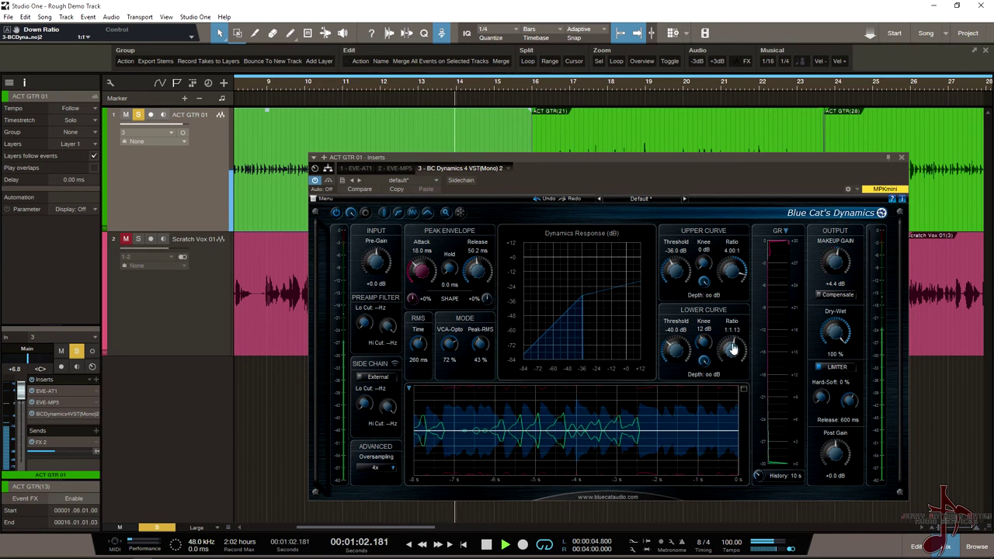
mouse_move(732, 348)
mouse_down()
mouse_move(752, 239)
mouse_move(698, 414)
mouse_up()
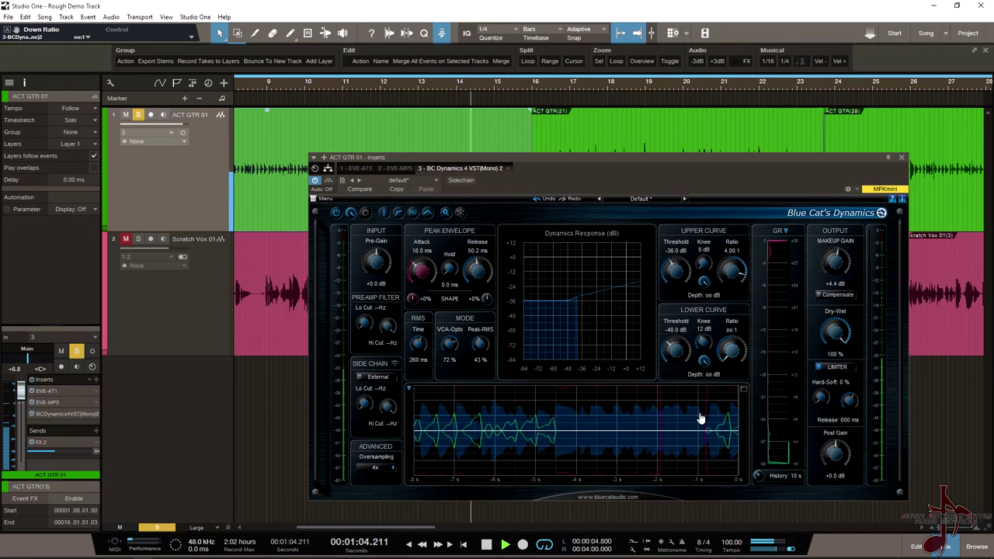
double_click(732, 359)
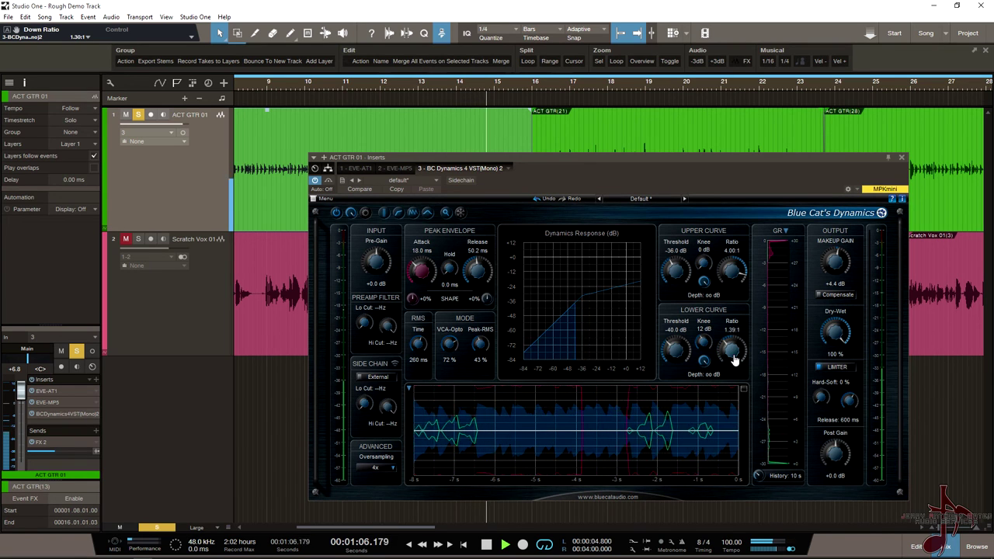
scroll(735, 360, down, 2)
scroll(732, 351, down, 2)
scroll(702, 343, down, 5)
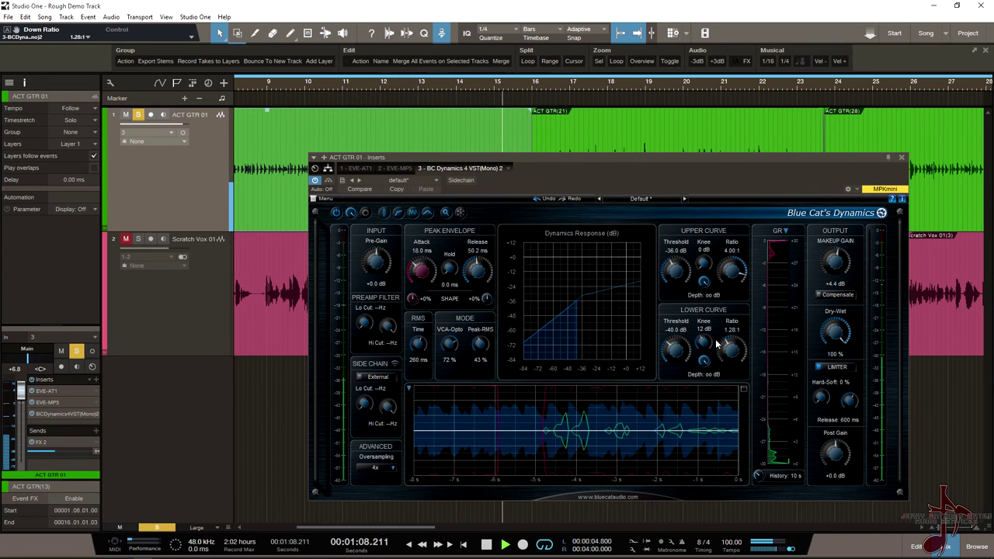
Set the lower curve to 0 dB knee and ∞:1 ratio, sweep its threshold to -51.0 dB and back to -43.0 dB, and reset the ratio to 1:1
scroll(730, 351, up, 5)
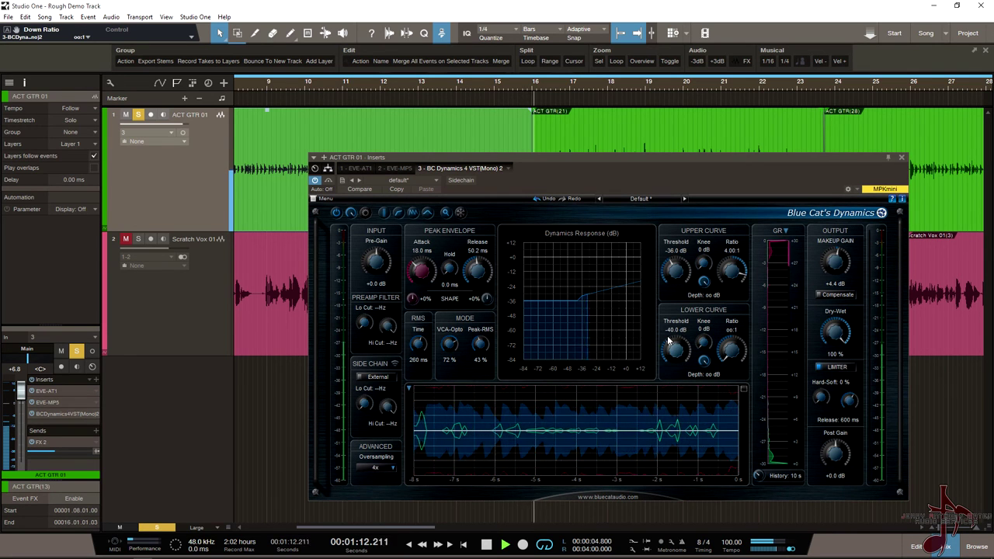
scroll(672, 351, down, 7)
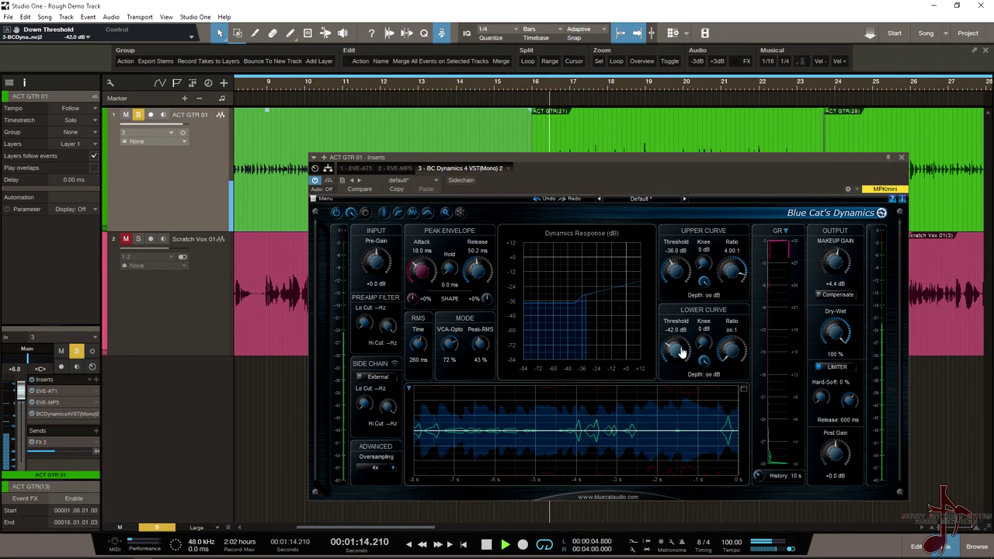
scroll(680, 352, down, 4)
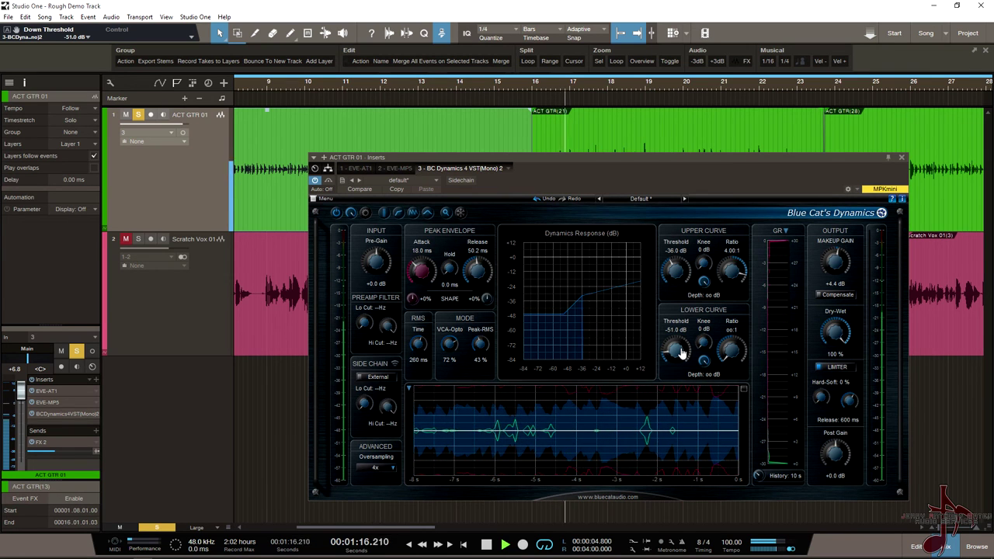
scroll(680, 353, up, 5)
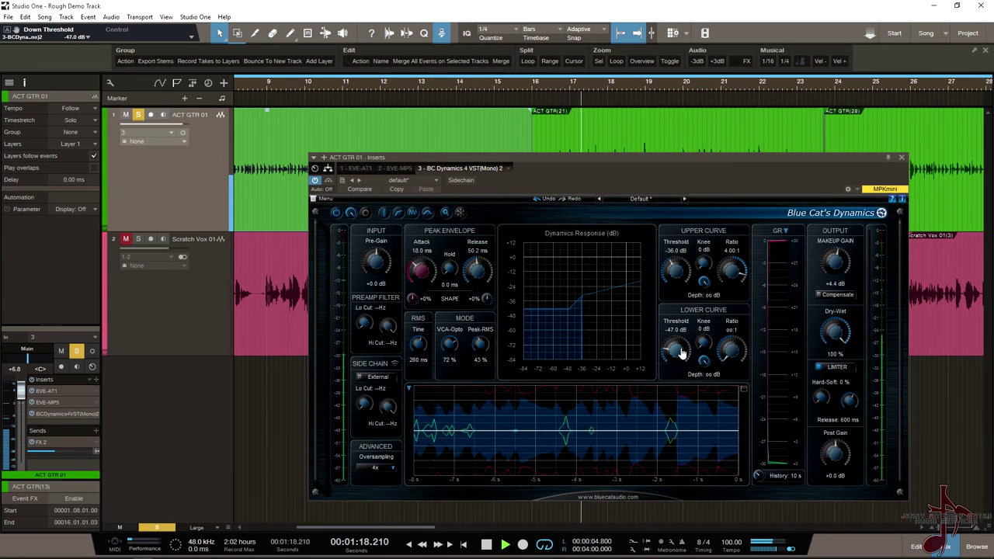
scroll(680, 353, up, 3)
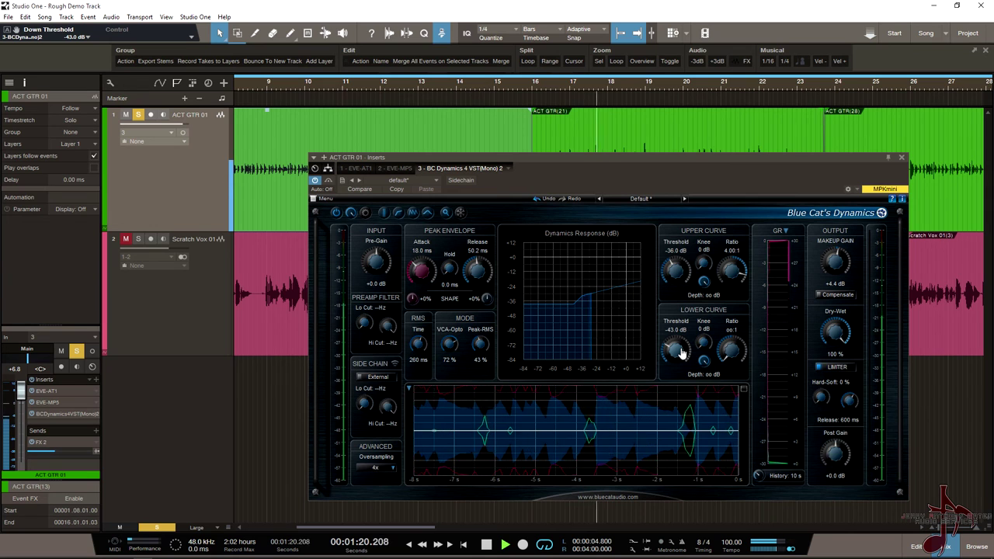
double_click(727, 353)
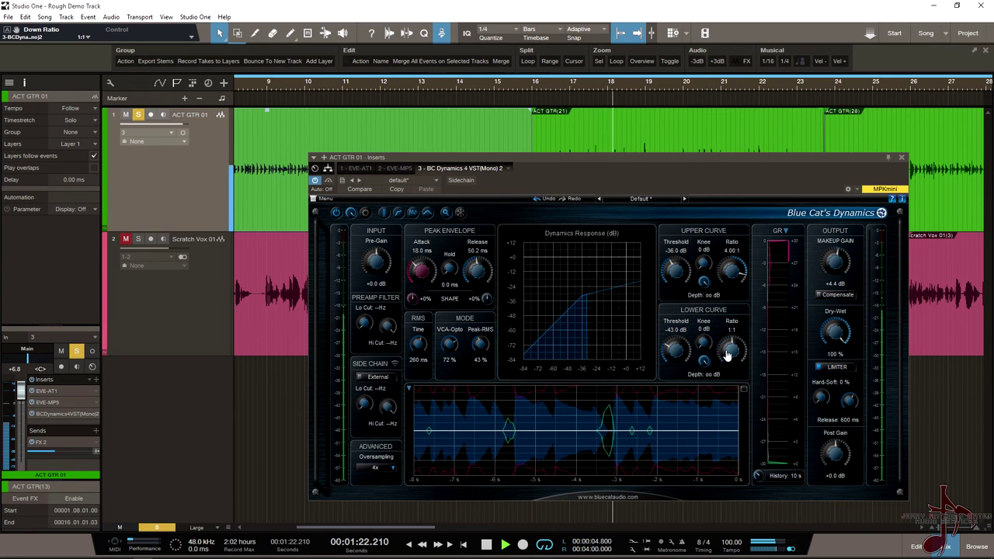
Restart playback from the cursor, try a lower curve ratio of 1:30.00, and bring the ratio to 2.08:1
key(space)
key(space)
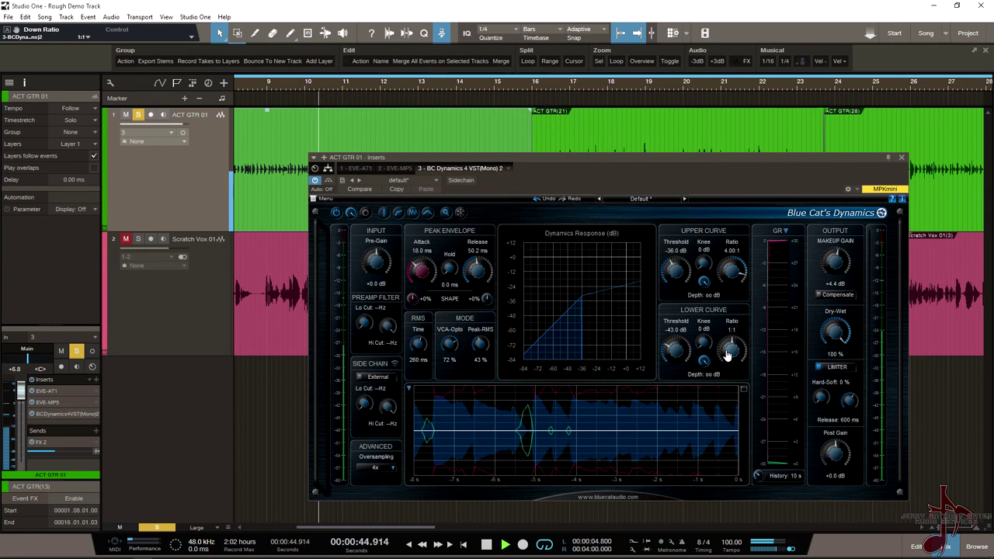
scroll(730, 350, up, 5)
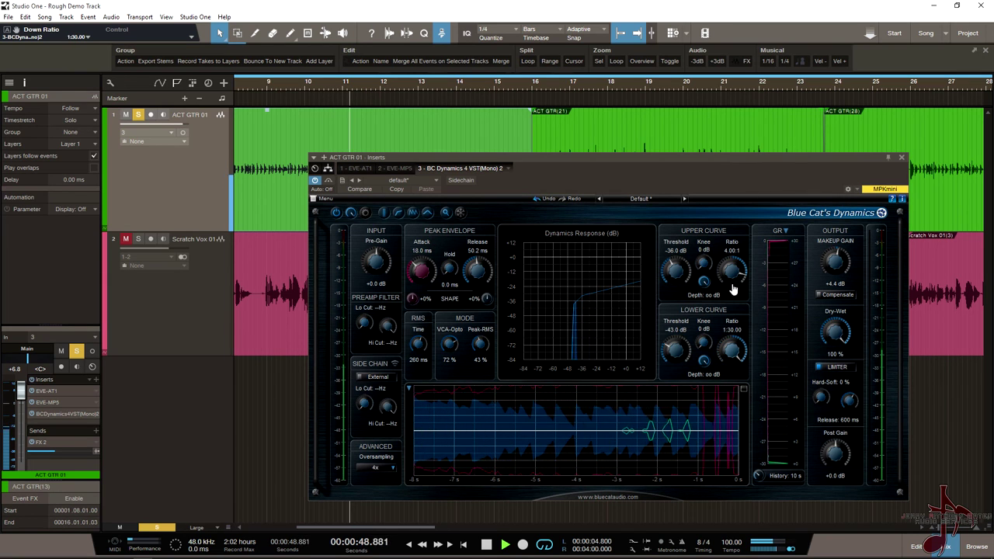
scroll(726, 350, down, 3)
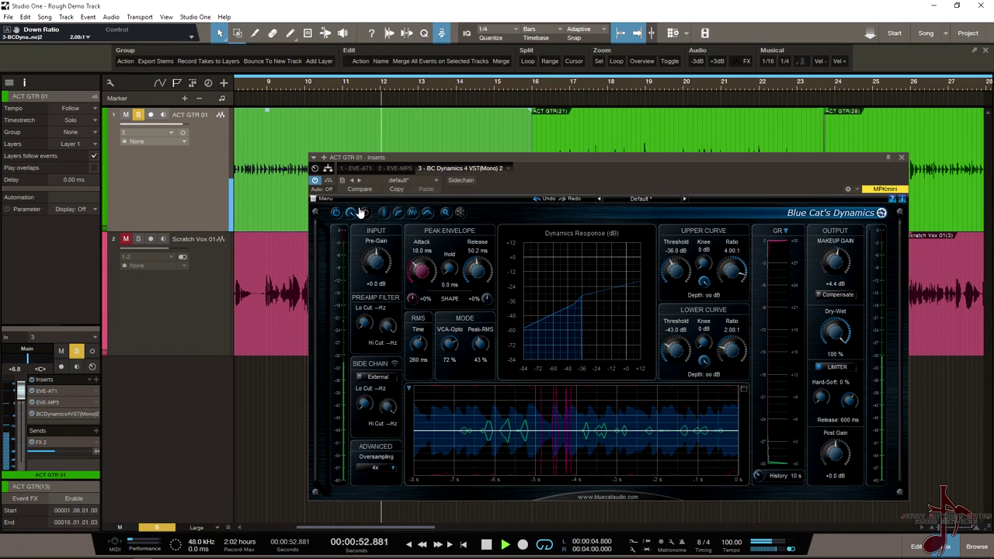
Compare the guitar with the dynamics plug-in bypassed and active during playback, and stop playback
click(337, 212)
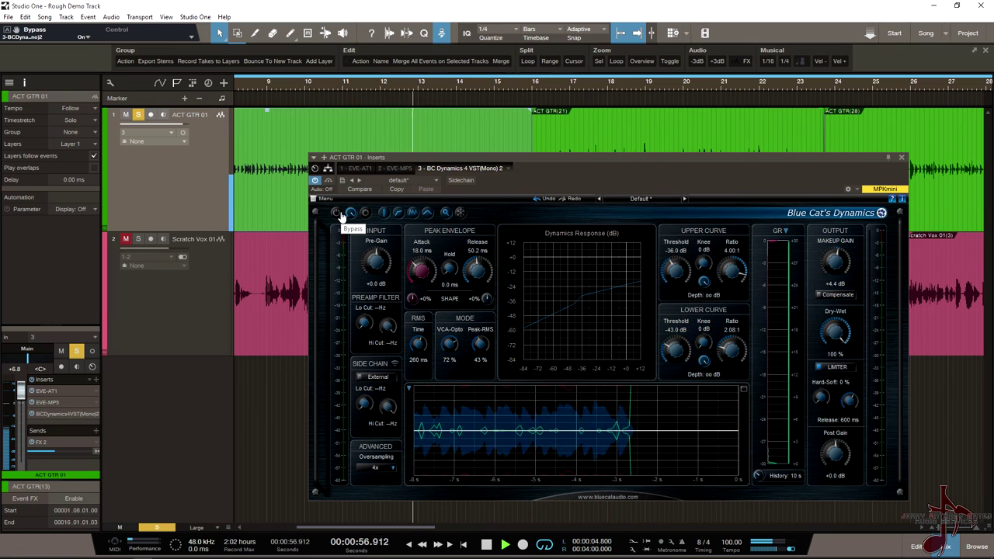
click(337, 213)
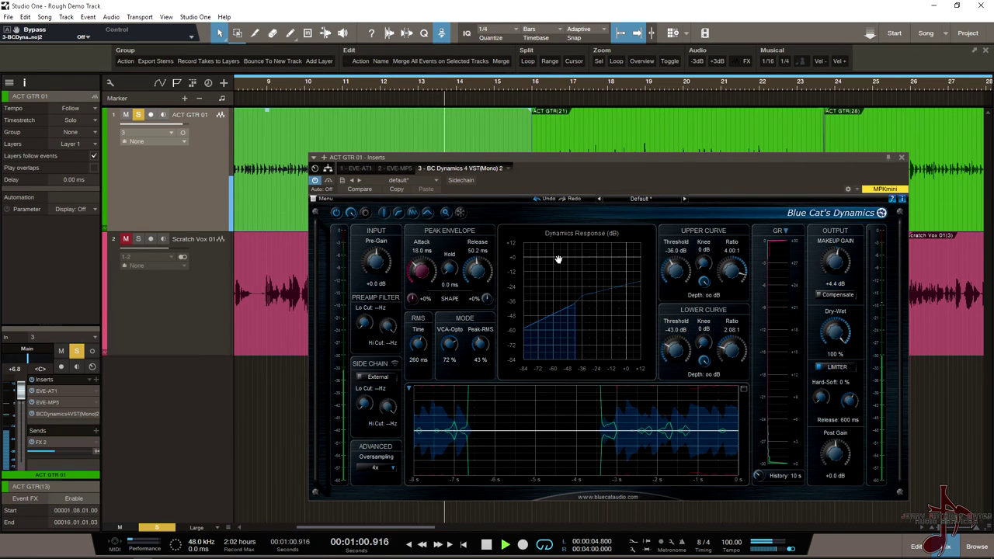
key(space)
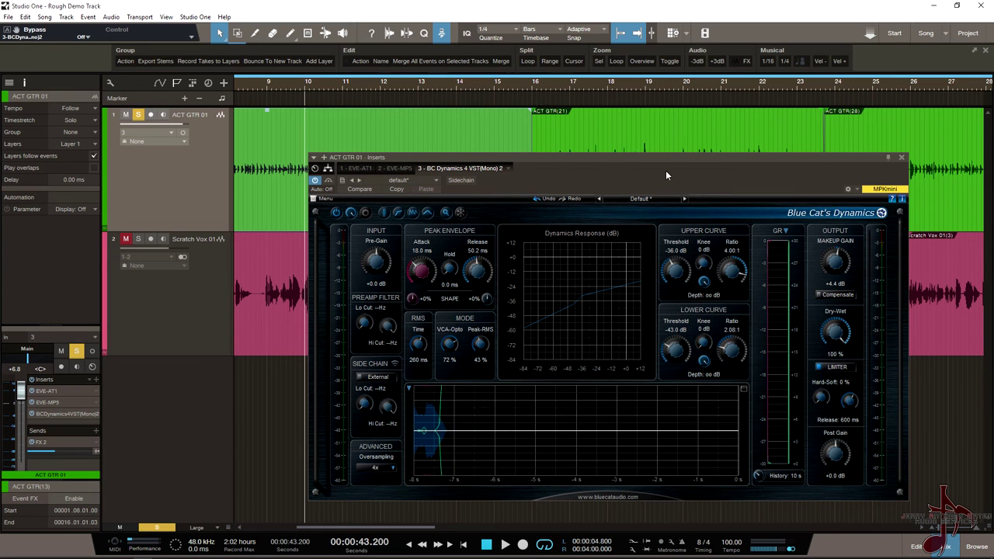
Reopen the BCDynamics4VST insert, set the upper threshold to -35.0 dB and makeup gain to +4.3 dB, and close the plug-in window
click(900, 158)
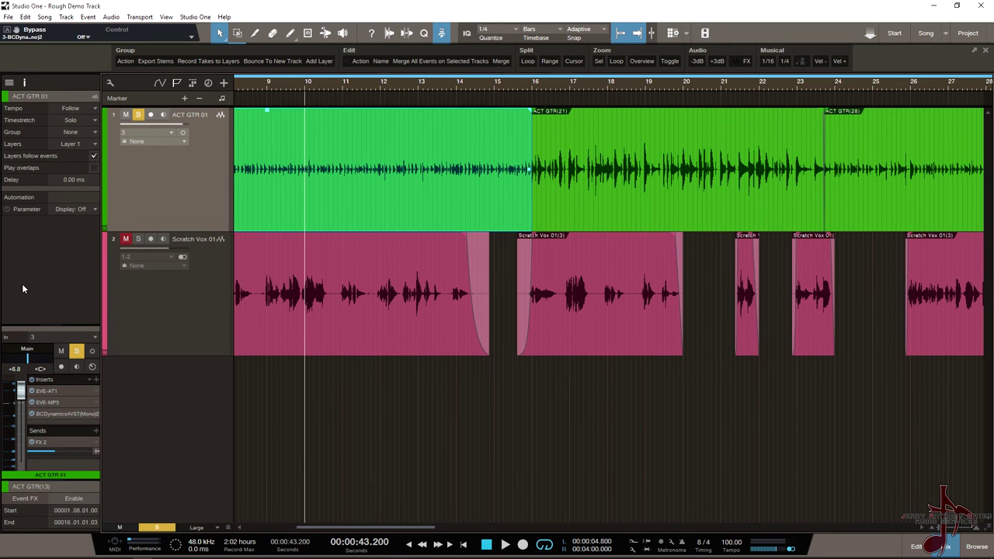
click(67, 413)
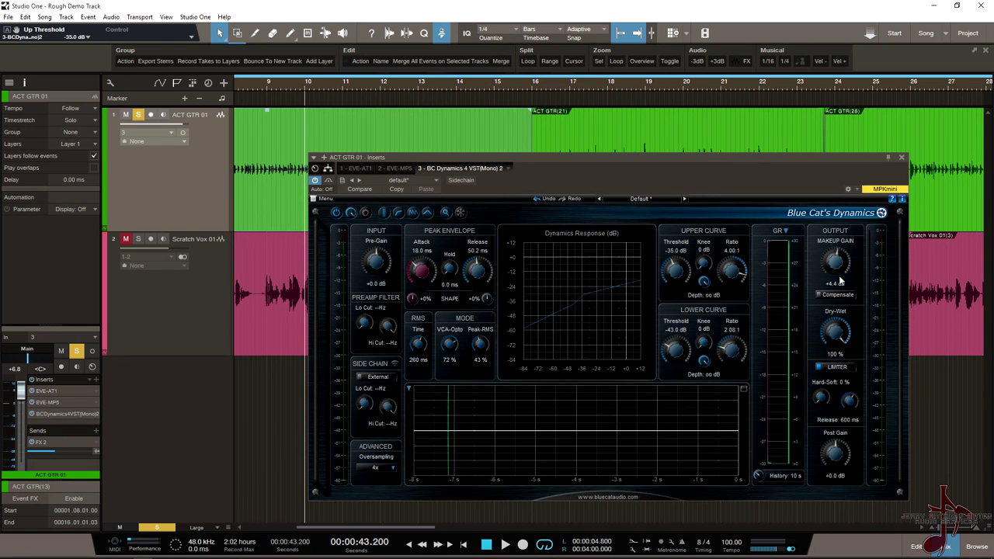
click(901, 157)
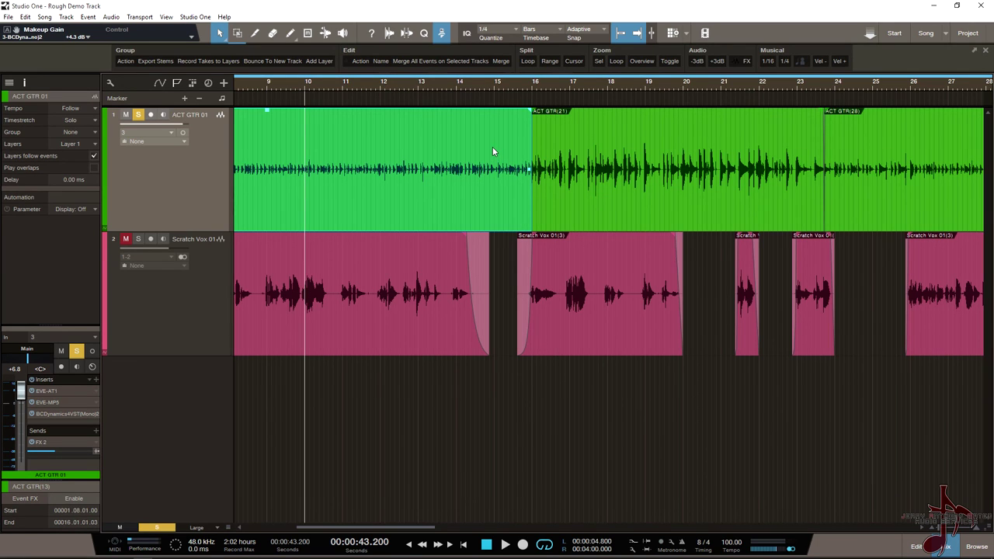
Play the guitar from just after bar 15 into the louder section with the BCDynamics4VST insert open, and stop playback
click(509, 85)
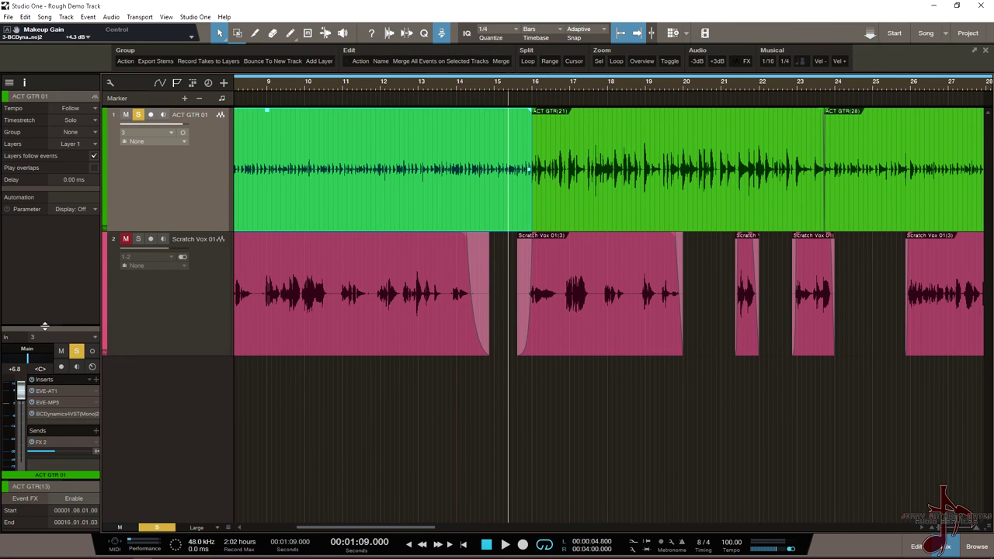
click(53, 414)
key(space)
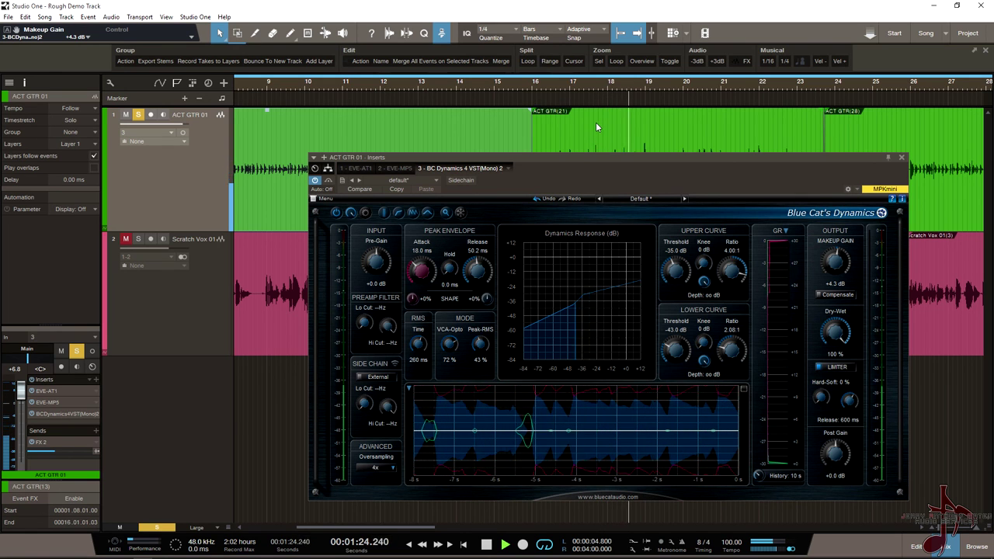
key(space)
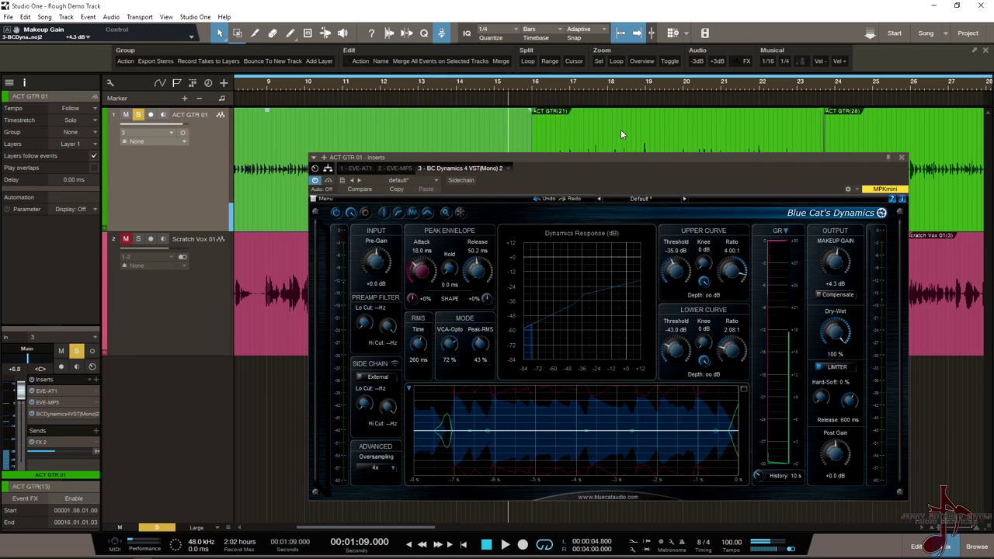